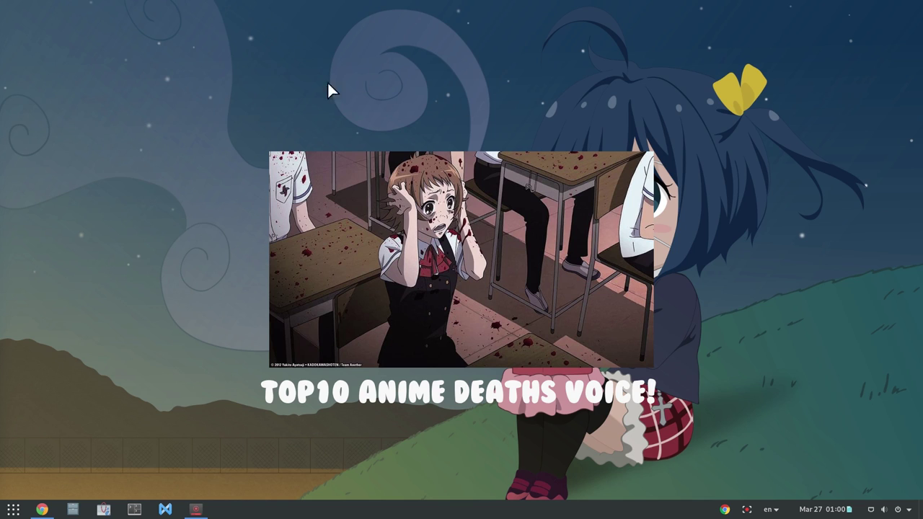
Step: Launch DaVinci Resolve from the GNOME application search using 'res'
key("super")
type("res")
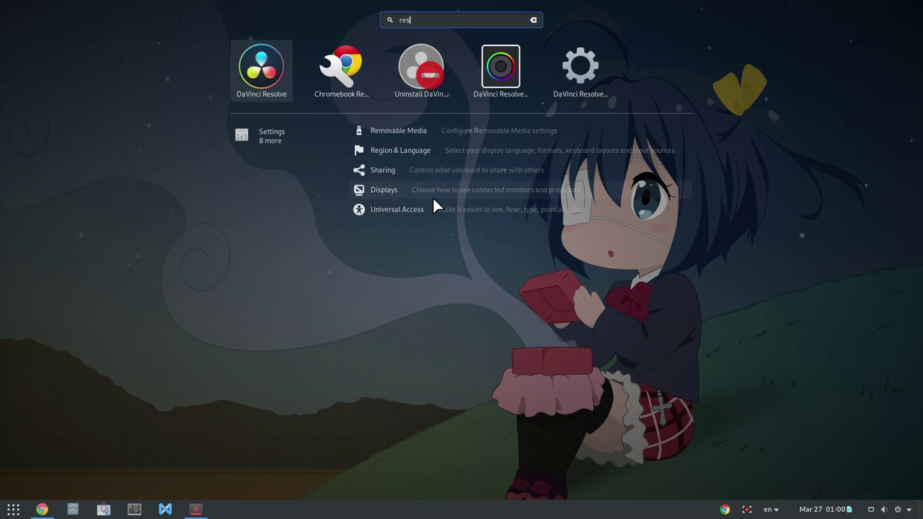
left_click(259, 73)
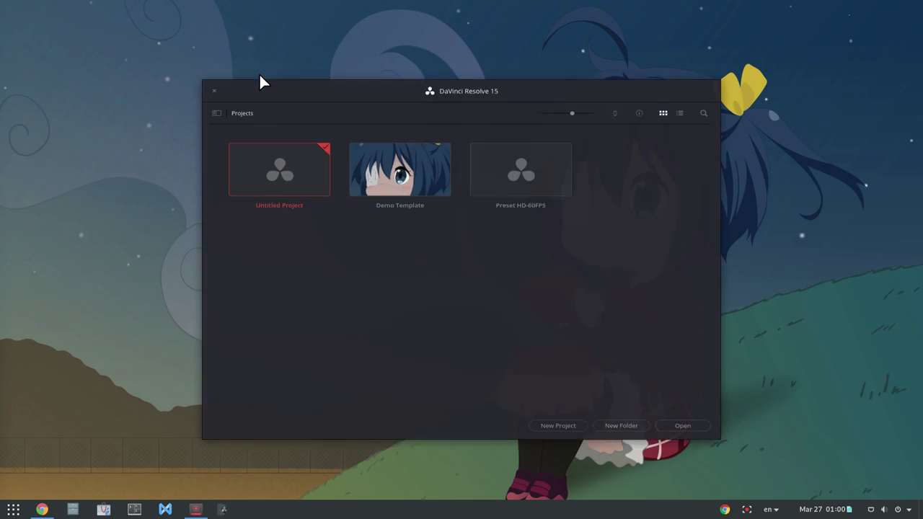
Step: Open the Preset HD-60FPS project and place a Solid Color generator on the Edit timeline
double_click(554, 151)
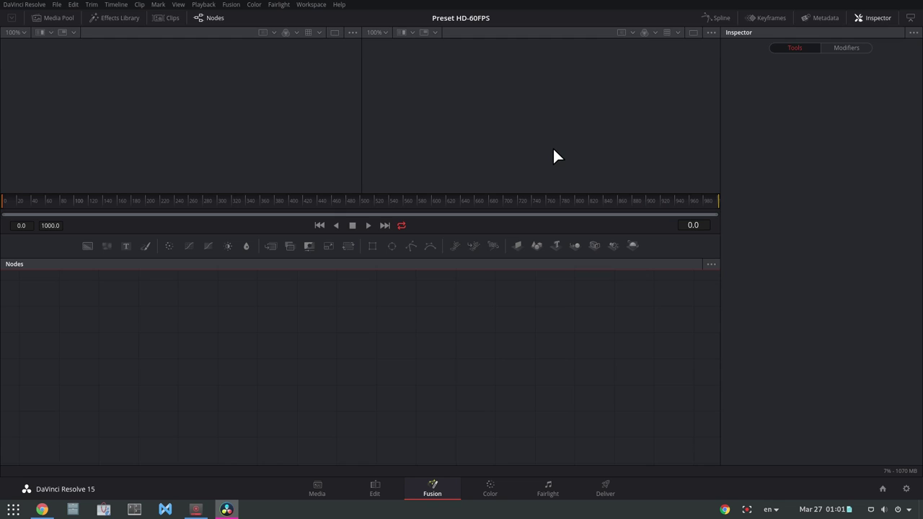
left_click(379, 485)
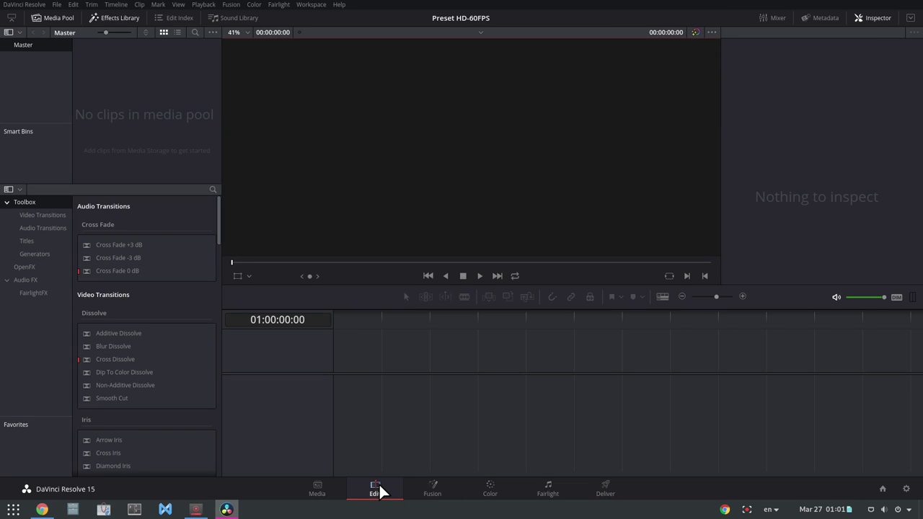
left_click(22, 256)
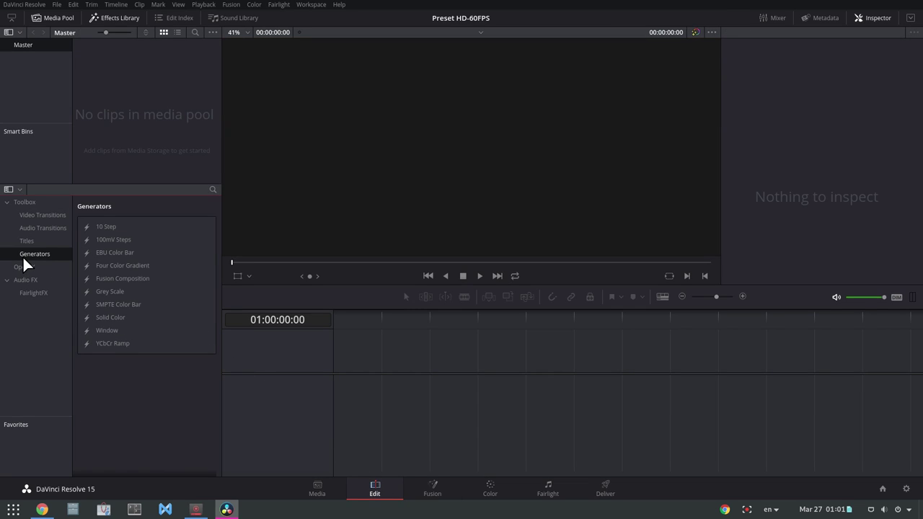
mouse_move(97, 317)
left_mouse_down()
mouse_move(197, 320)
mouse_move(373, 360)
left_mouse_up()
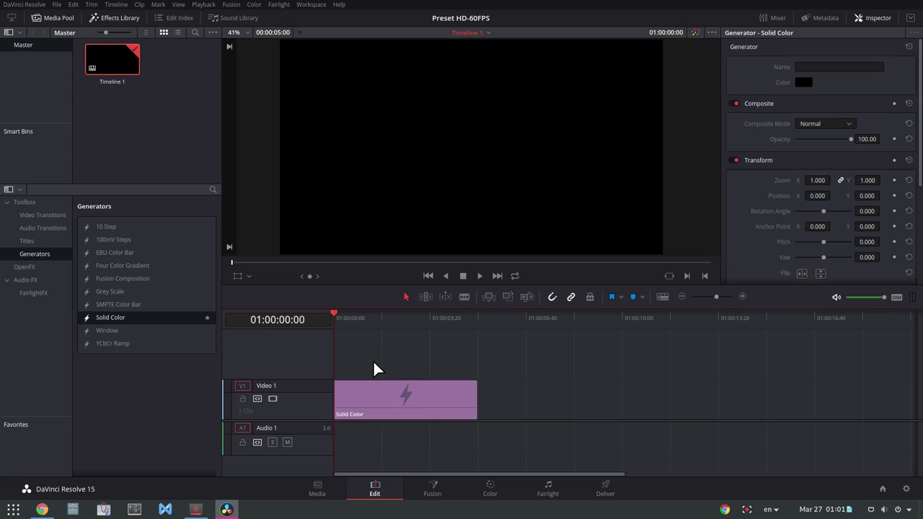
Step: Turn the Solid Color clip into Compound Clip 1 and select its media nodes in Fusion
right_click(388, 396)
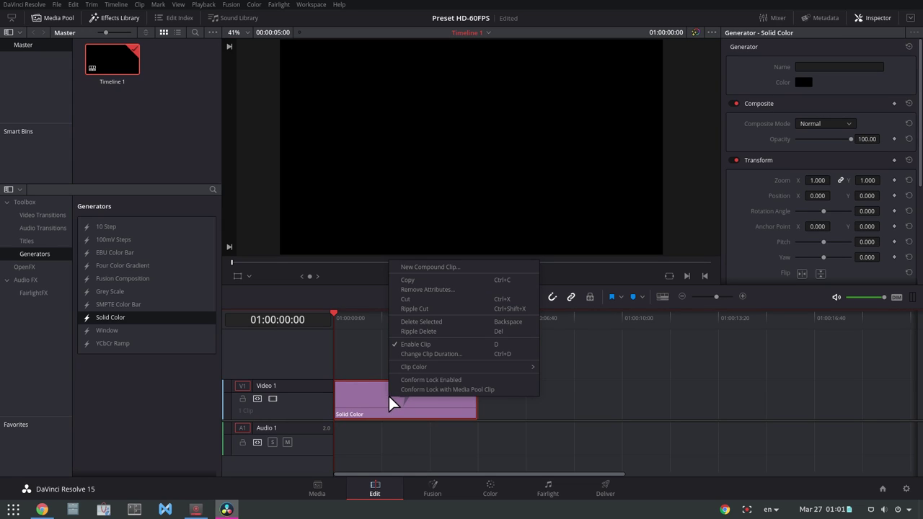
left_click(430, 265)
left_click(533, 278)
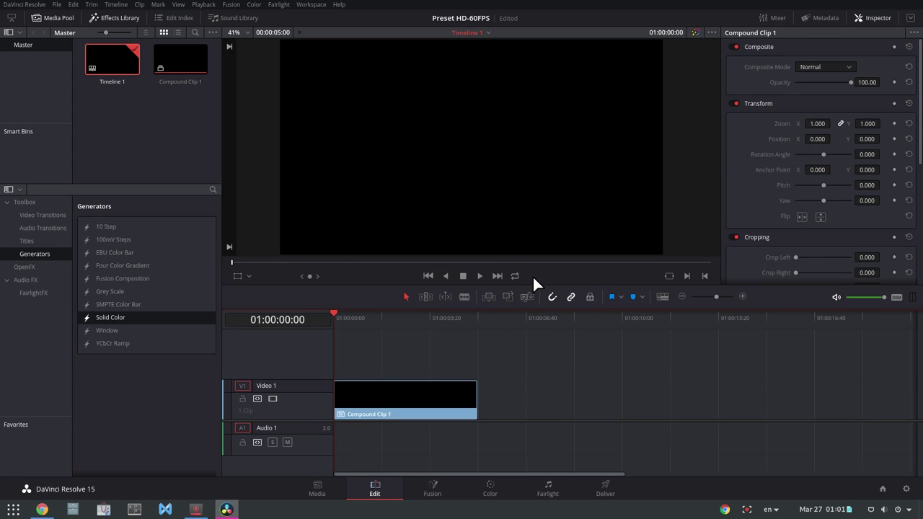
left_click(433, 491)
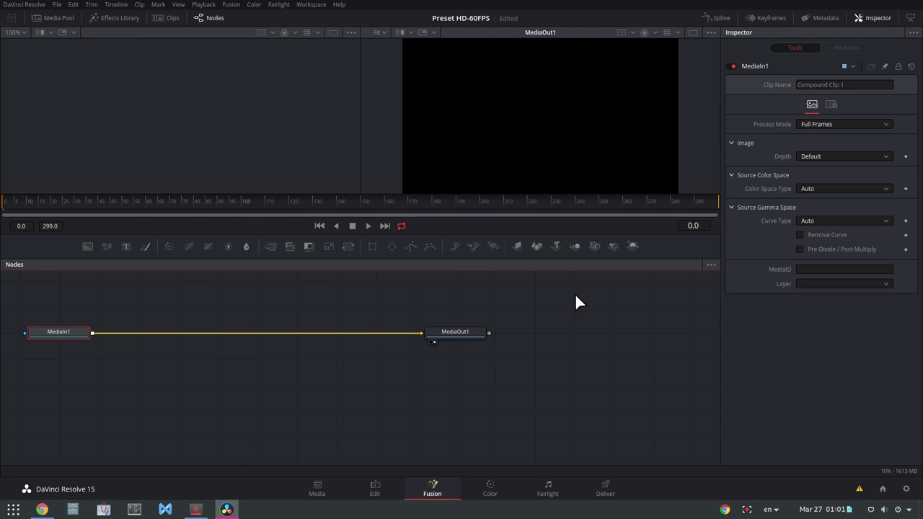
left_click_drag(577, 294, 49, 369)
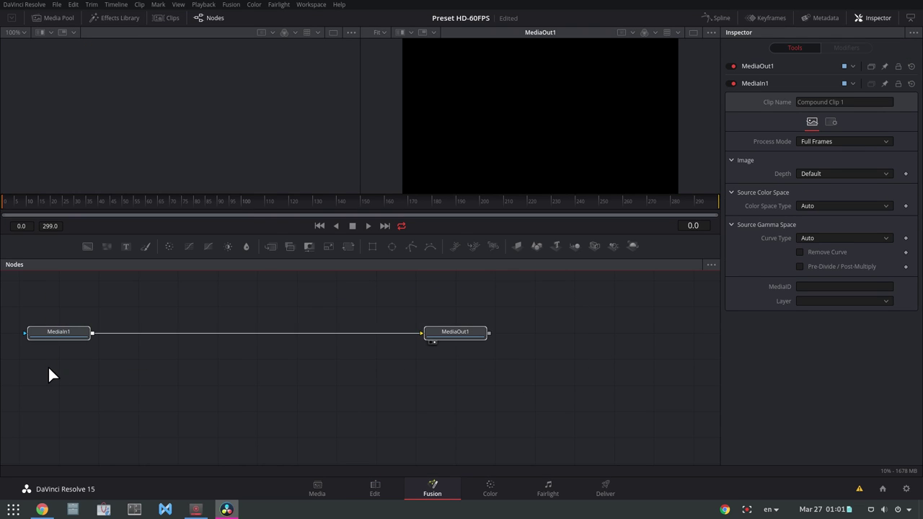
Step: Replace MediaIn1 and MediaOut1 with a white Background1 node, previewed in the viewer
key("Delete")
key("shift+space")
type("b")
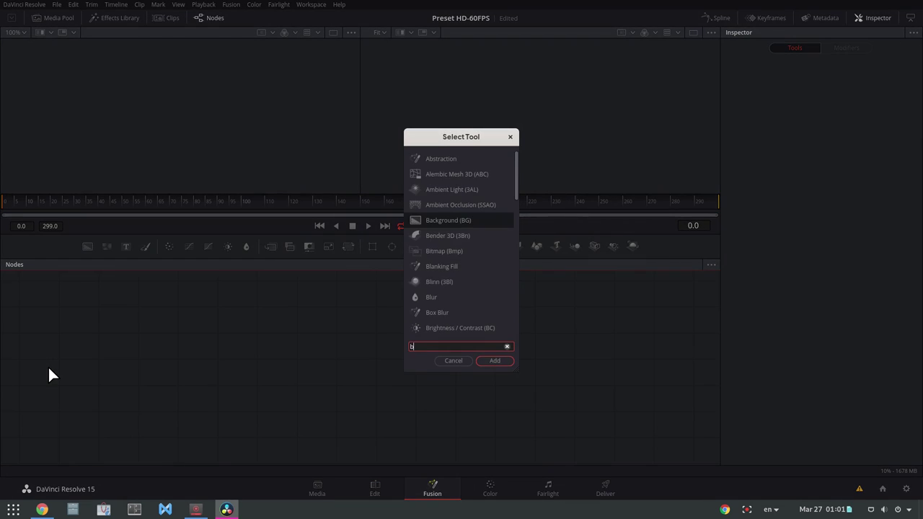
type("g")
key("Return")
left_click_drag(563, 297, 72, 303)
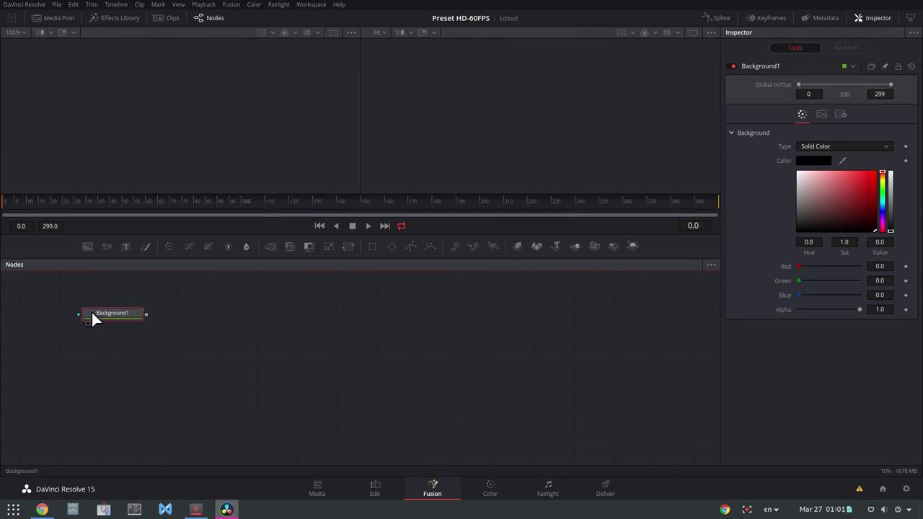
key("1")
left_click(797, 172)
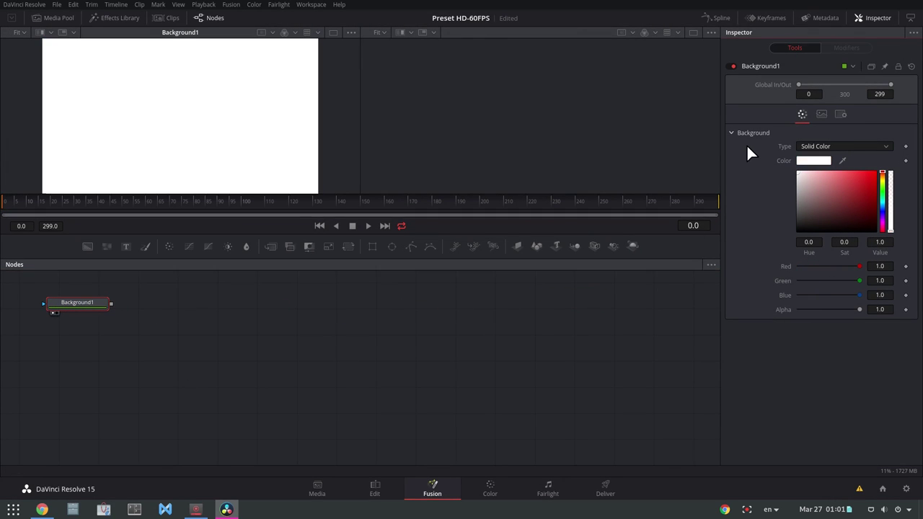
Step: Mask Background1 with a rectangle of width 1 and height 0.15
left_click(368, 247)
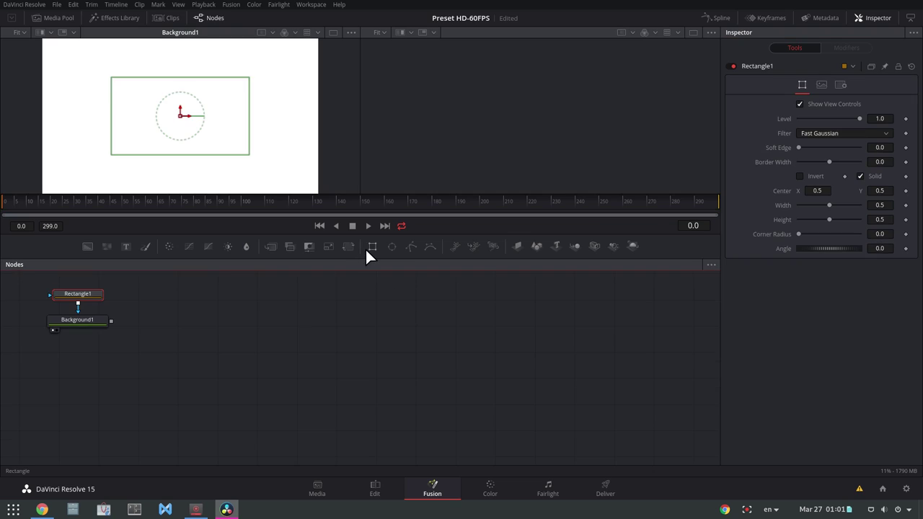
double_click(880, 205)
type("1")
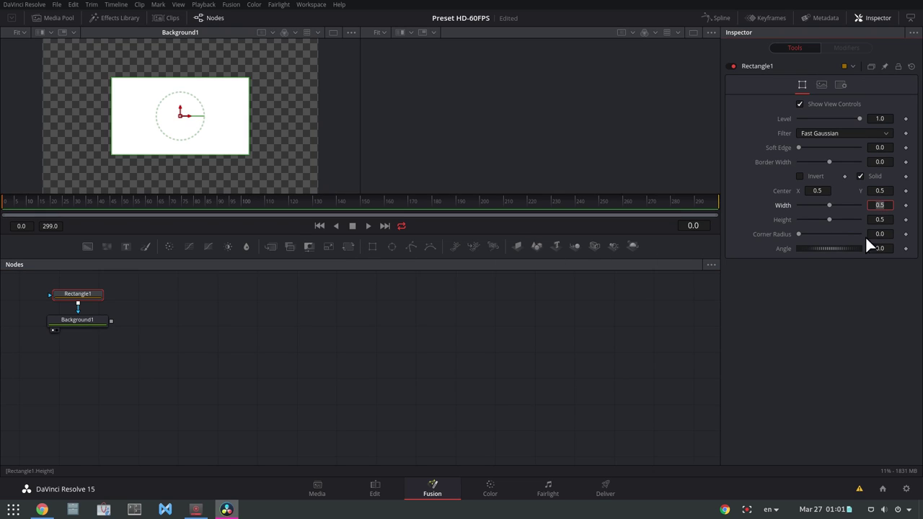
left_click(877, 220)
type("0.15")
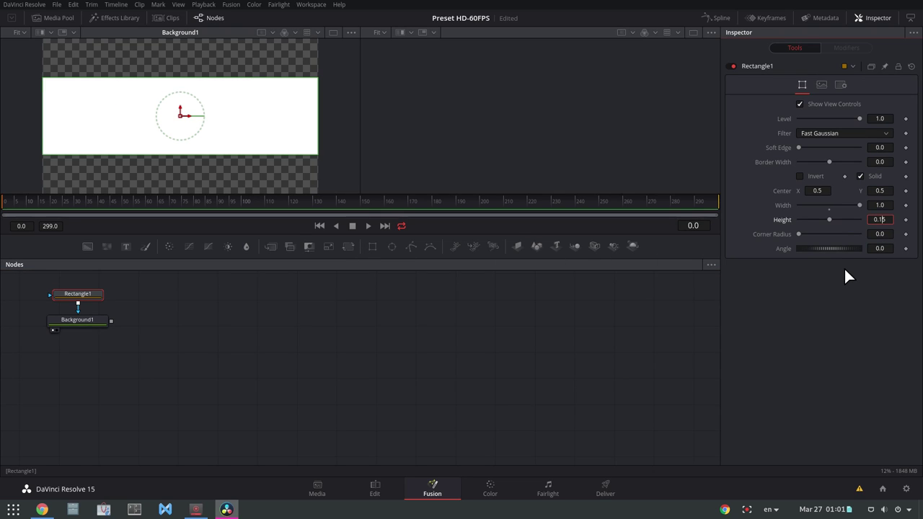
key("Tab")
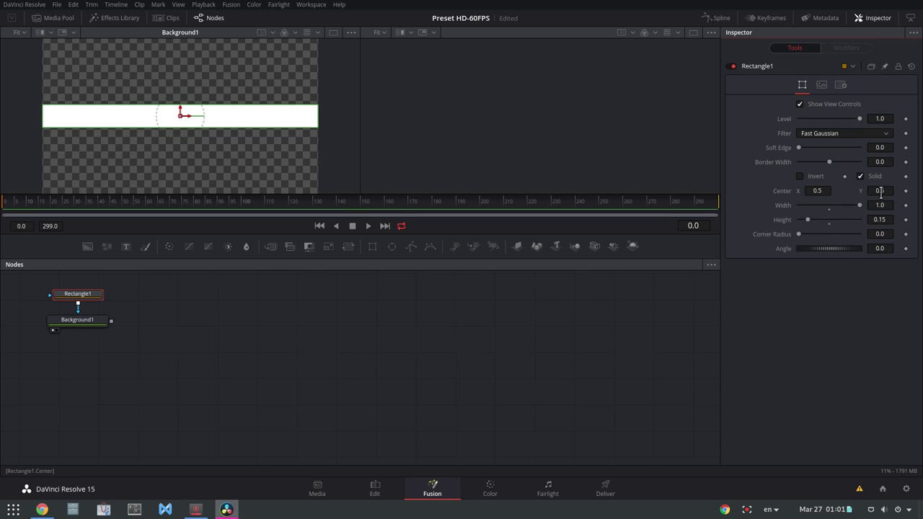
Step: Position the rectangle at Center Y 0.075, X -0.5, and keyframe its center
left_click(880, 191)
type("07")
key("Tab")
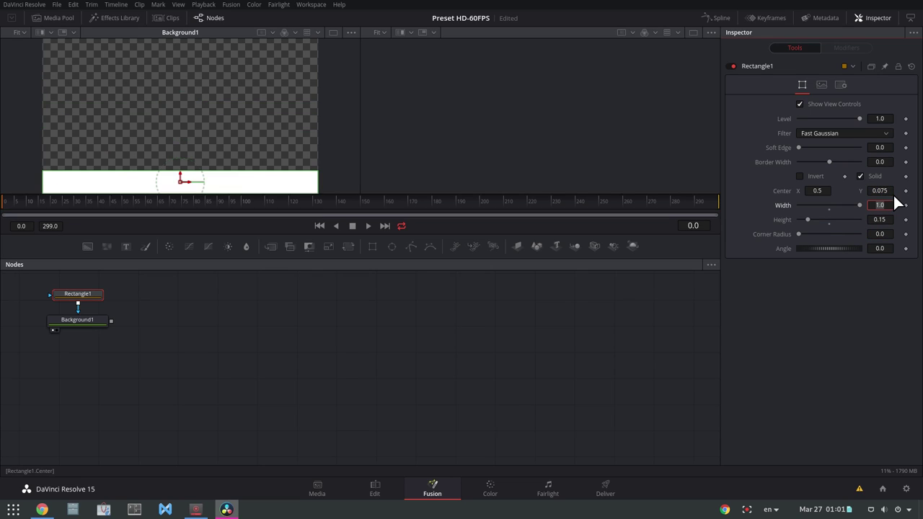
left_click(824, 192)
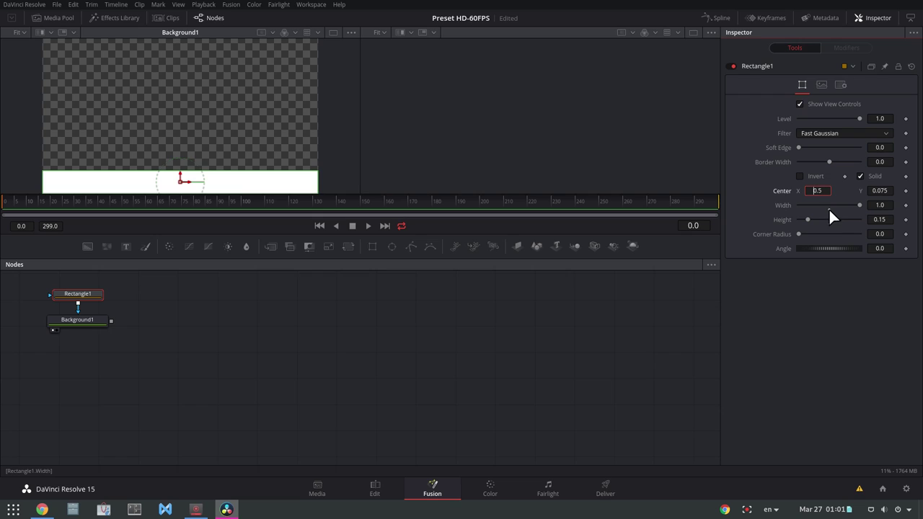
type("-")
key("Tab")
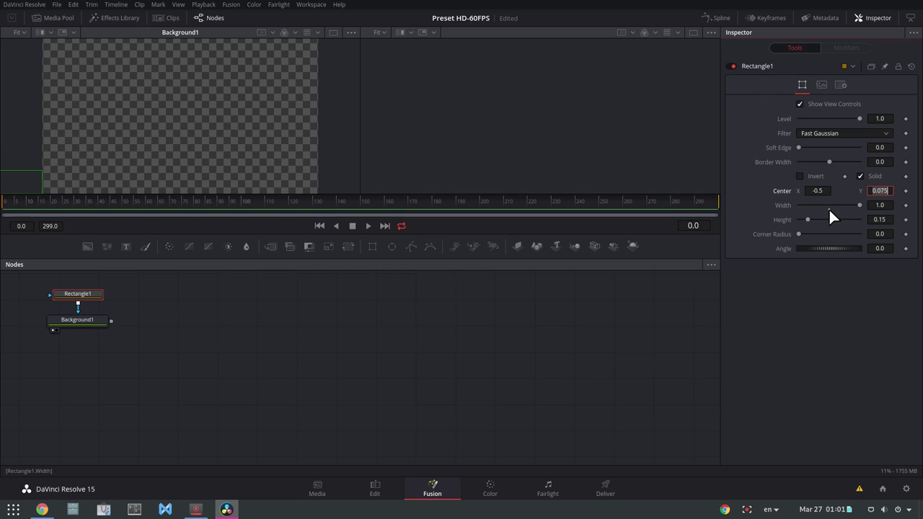
left_click(905, 191)
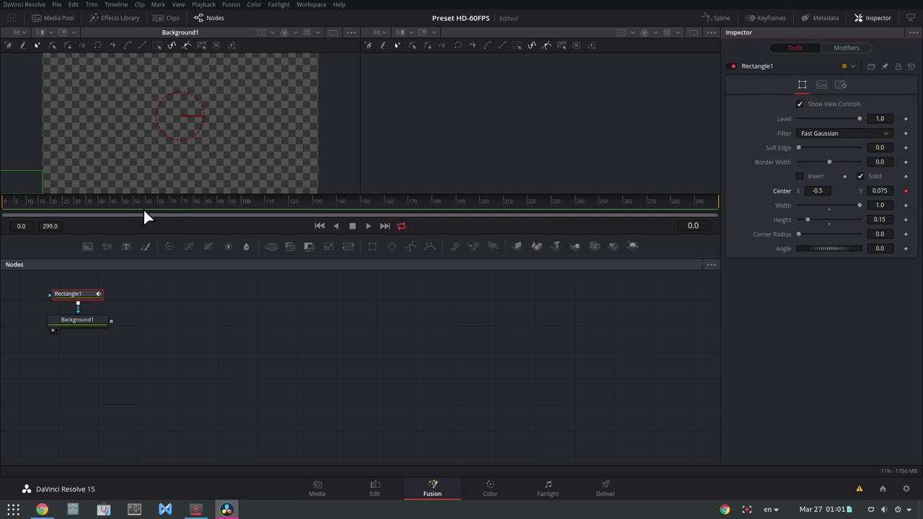
Step: At frame 50, set the rectangle's Center X to 0.5
left_click(122, 198)
left_click(817, 192)
key("BackSpace")
key("Tab")
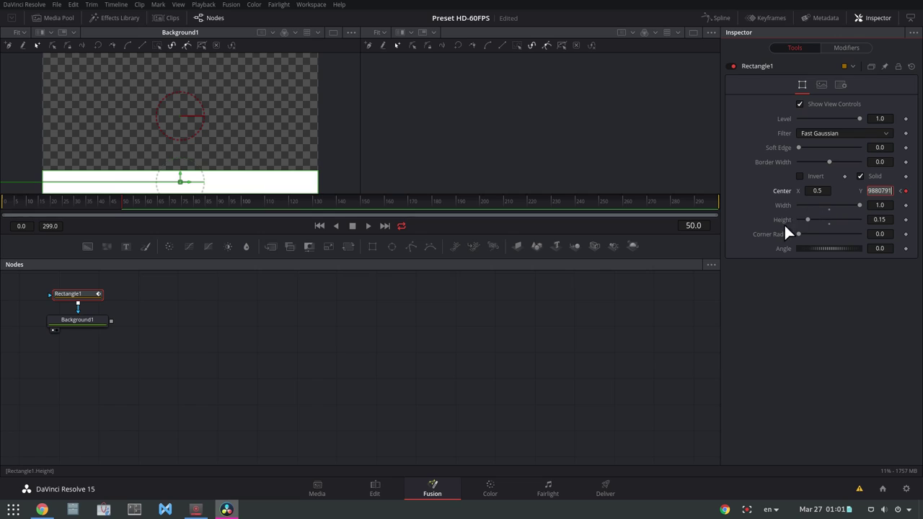
Step: Smooth Rectangle1's Displacement curve in the Spline editor for eased motion
left_click(719, 18)
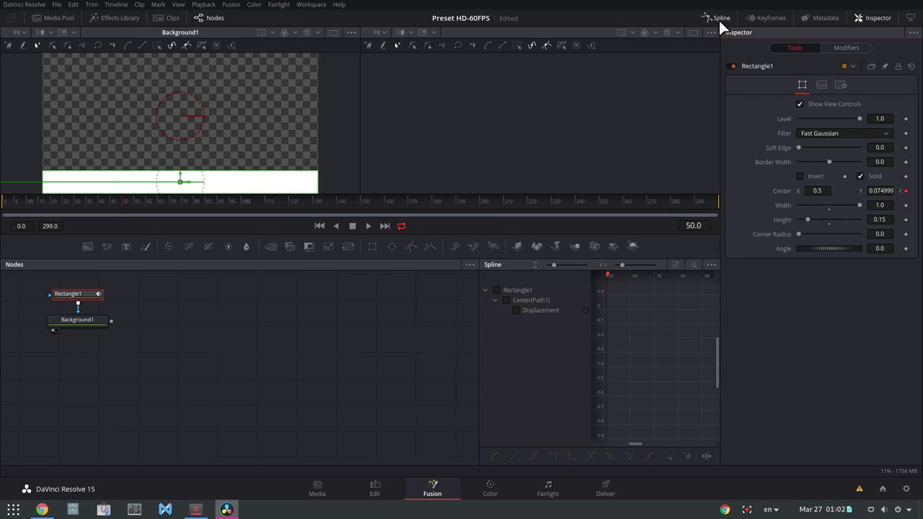
left_click(496, 290)
left_click(677, 266)
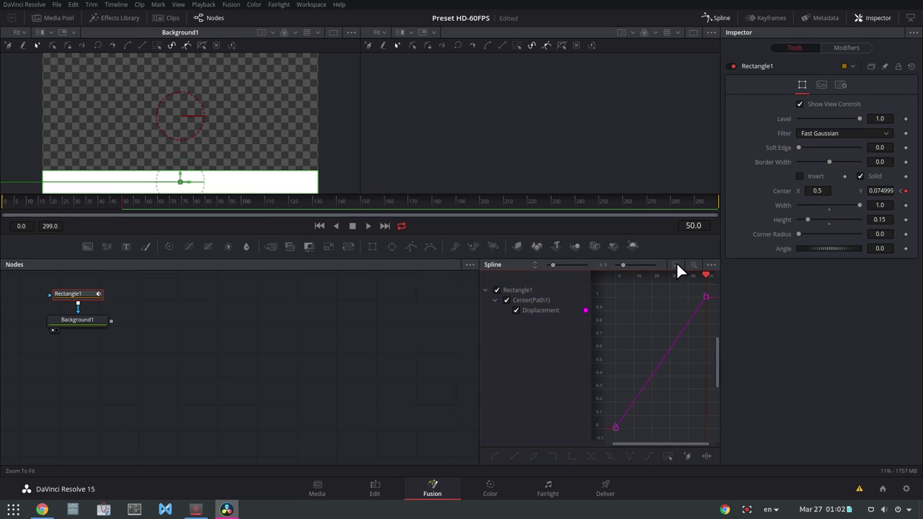
left_click(702, 302)
key("s")
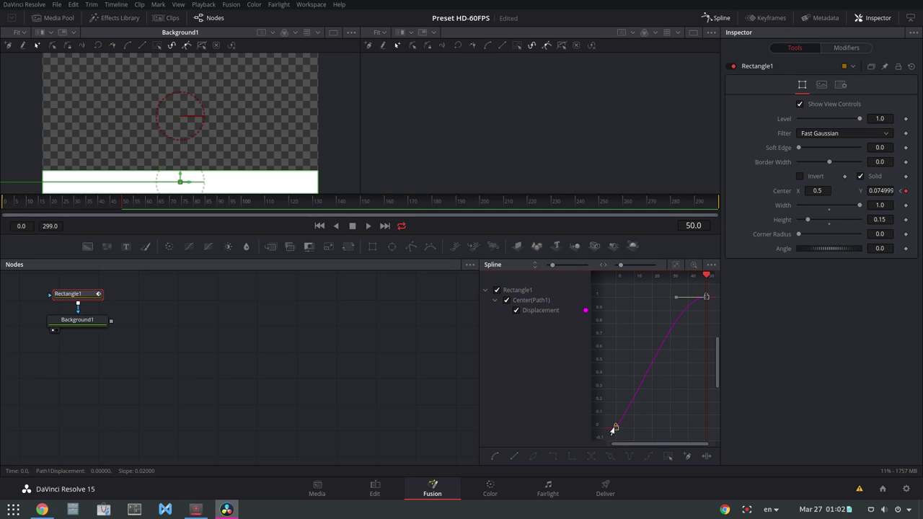
left_click(717, 19)
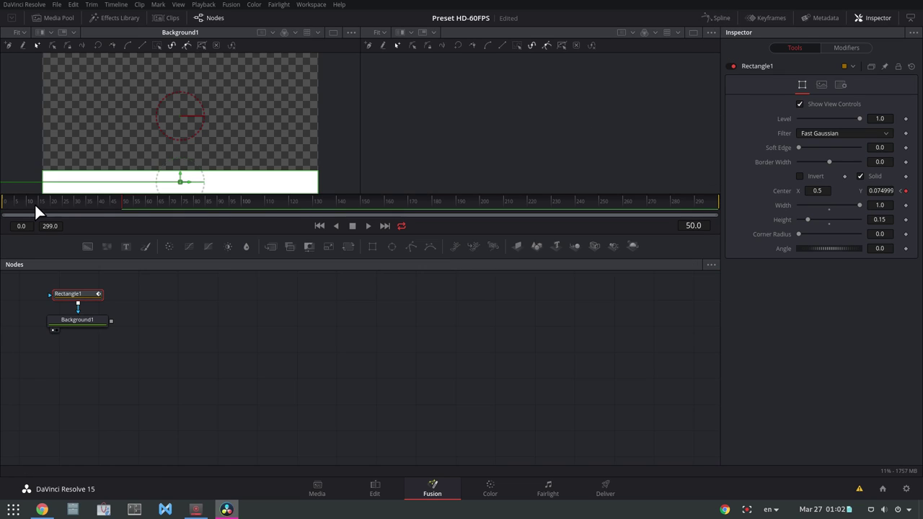
Step: Play the slide-in animation from the first frame to check it
left_click_drag(34, 208, 3, 207)
left_click(367, 226)
left_click(352, 292)
key("space")
Step: Add an ImagePlane3D1 node below Background1, disconnected from Rectangle1, and preview it
key("shift+space")
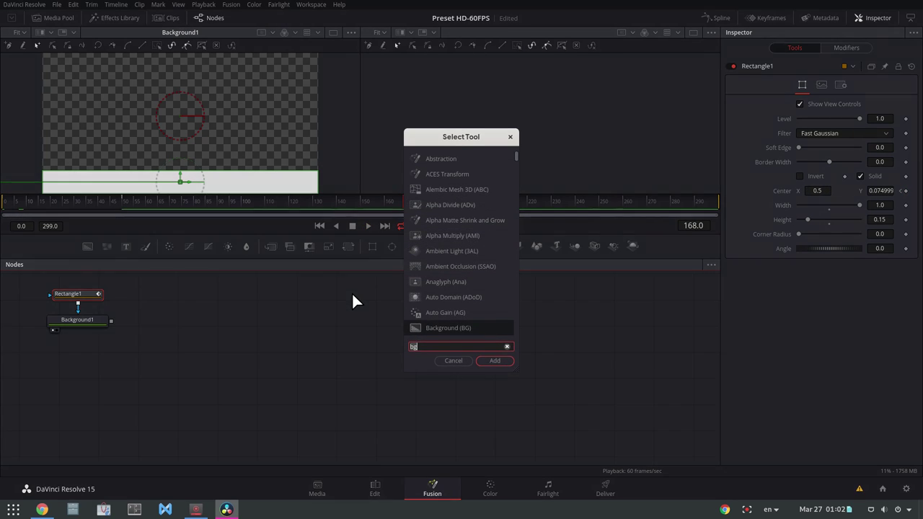
type("imag")
key("Return")
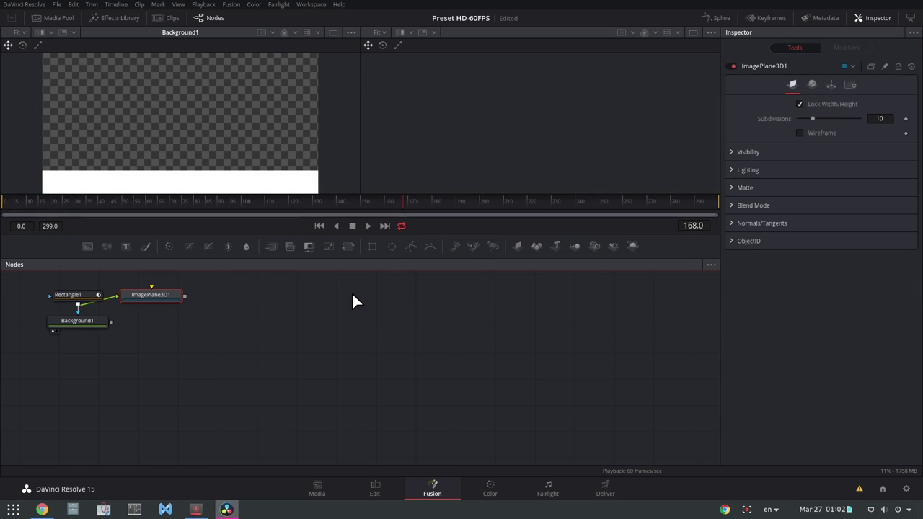
left_click_drag(151, 292, 148, 406)
left_click_drag(101, 389, 161, 381)
left_click(82, 323)
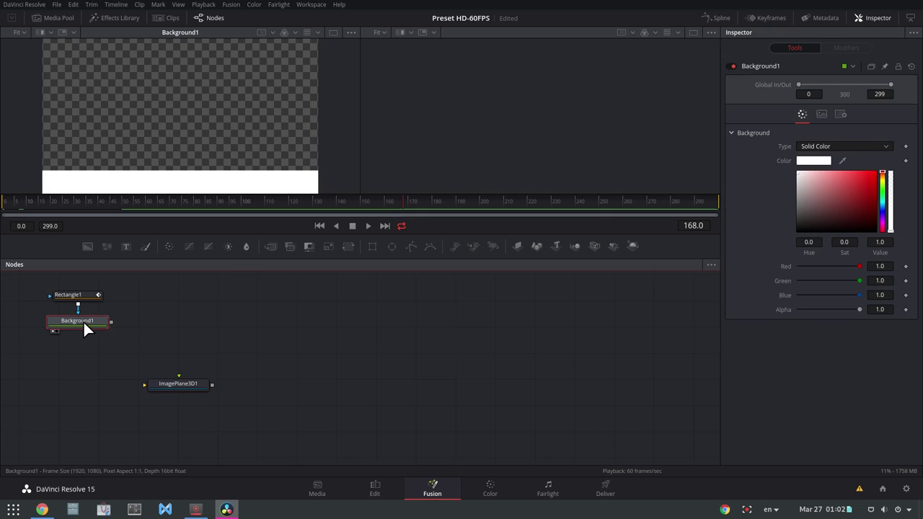
left_click(80, 293)
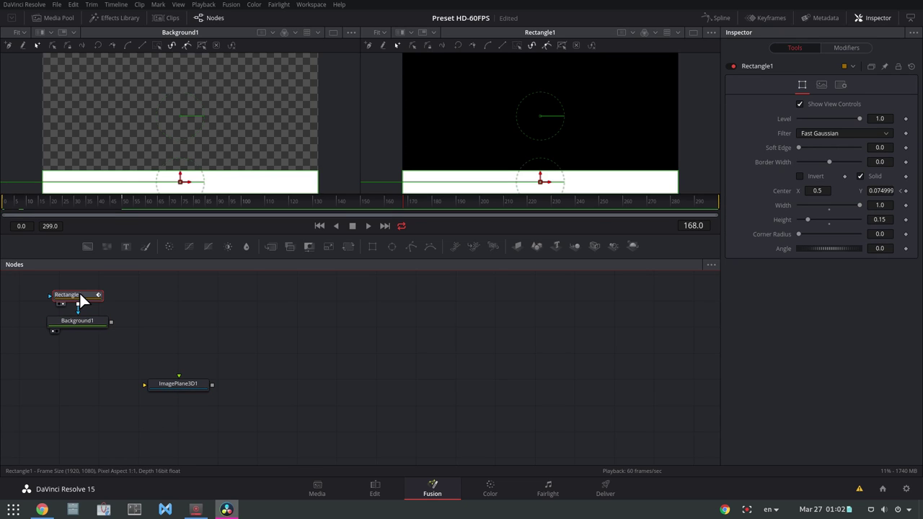
left_click(171, 386)
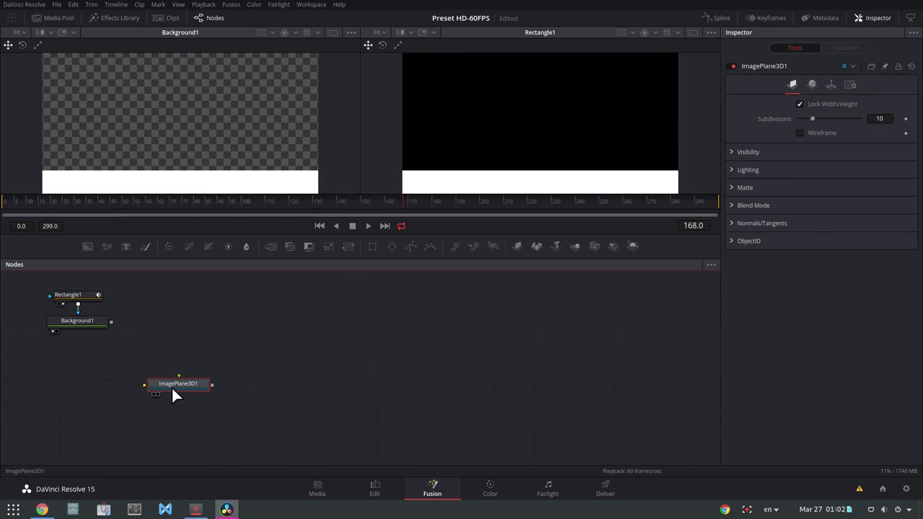
key("1")
left_click_drag(197, 384, 227, 379)
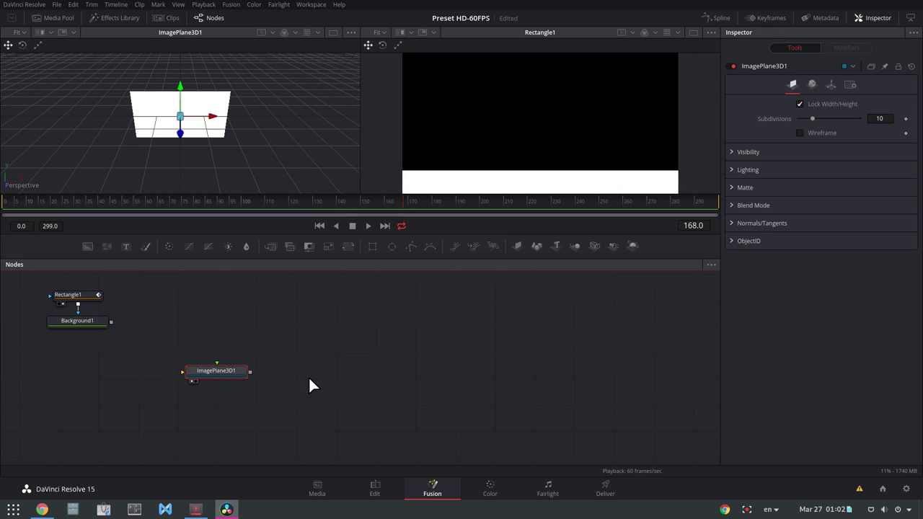
Step: Drag me-round.png from the file manager into the Fusion node graph
key("super+2")
left_click(422, 24)
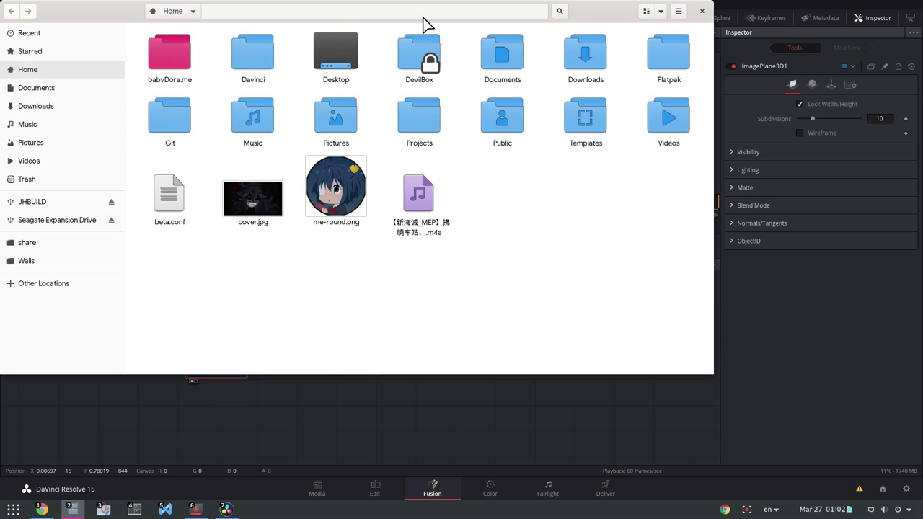
left_click_drag(373, 258, 616, 314)
mouse_move(594, 245)
left_mouse_down()
mouse_move(258, 350)
mouse_move(106, 376)
mouse_move(203, 373)
left_mouse_up()
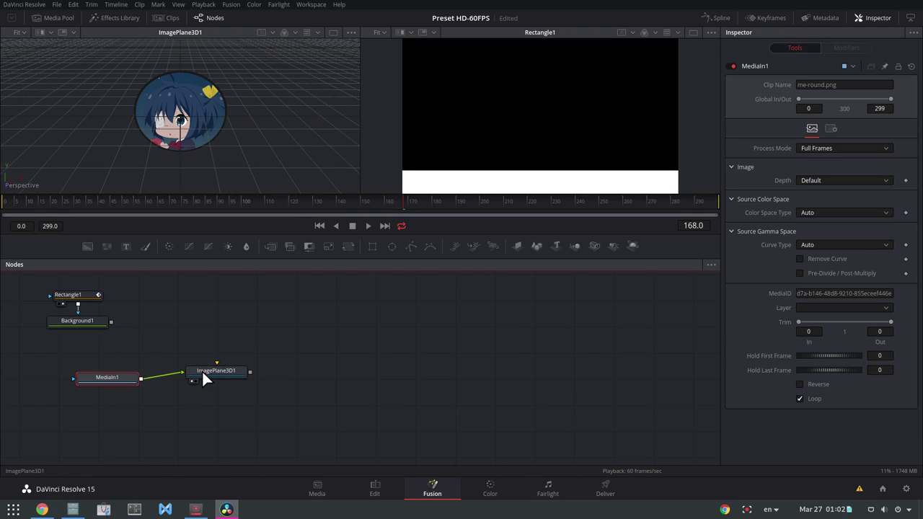
Step: Add a Renderer3D node after the image plane
left_click(203, 373)
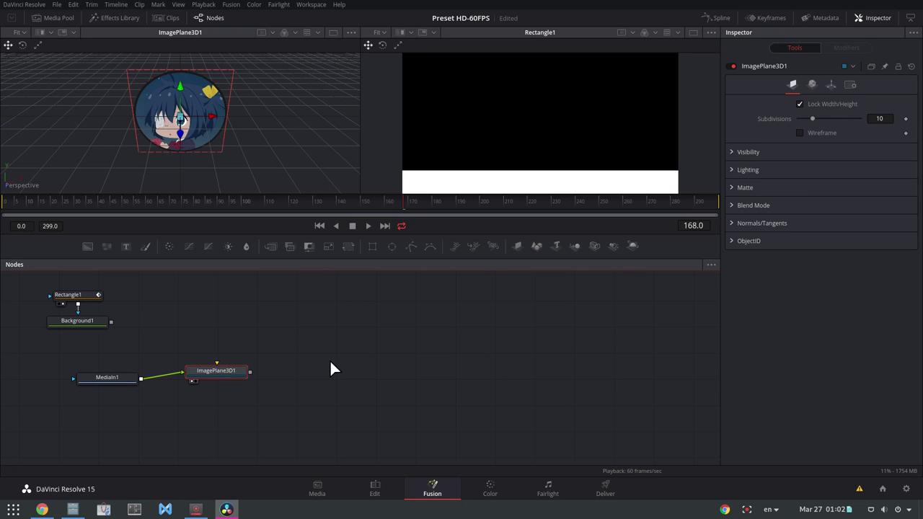
key("shift+space")
type("imag")
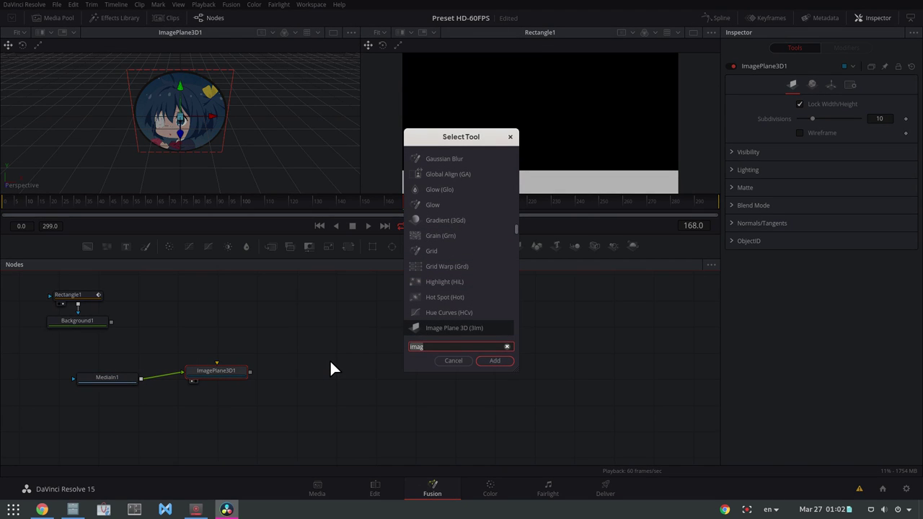
key("BackSpace")
key("BackSpace")
key("BackSpace")
type("rend")
key("Return")
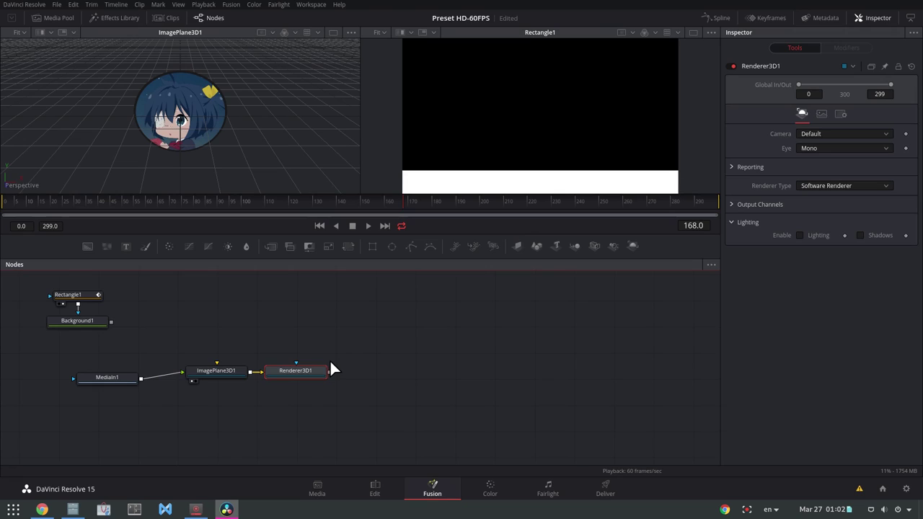
Step: Add Merge1 after Background1 and feed Renderer3D1's output into it
left_click(81, 321)
key("2")
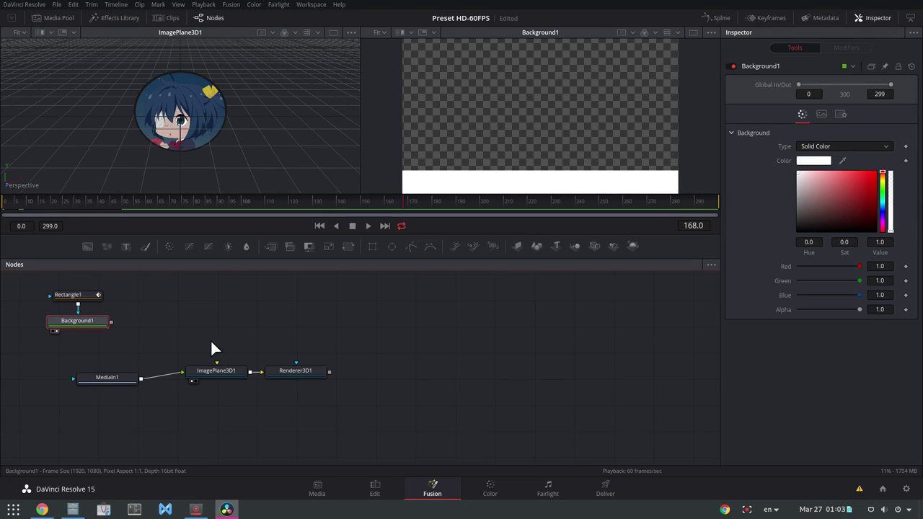
left_click(294, 376)
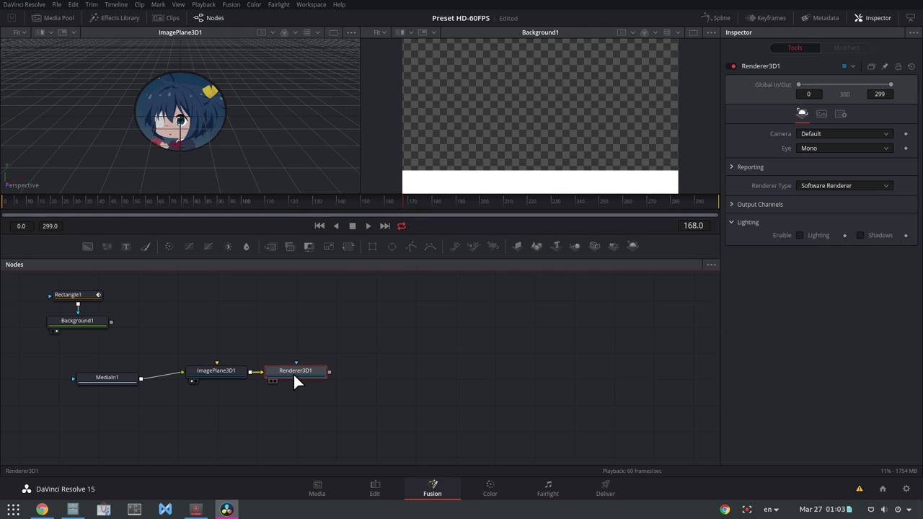
left_click(88, 325)
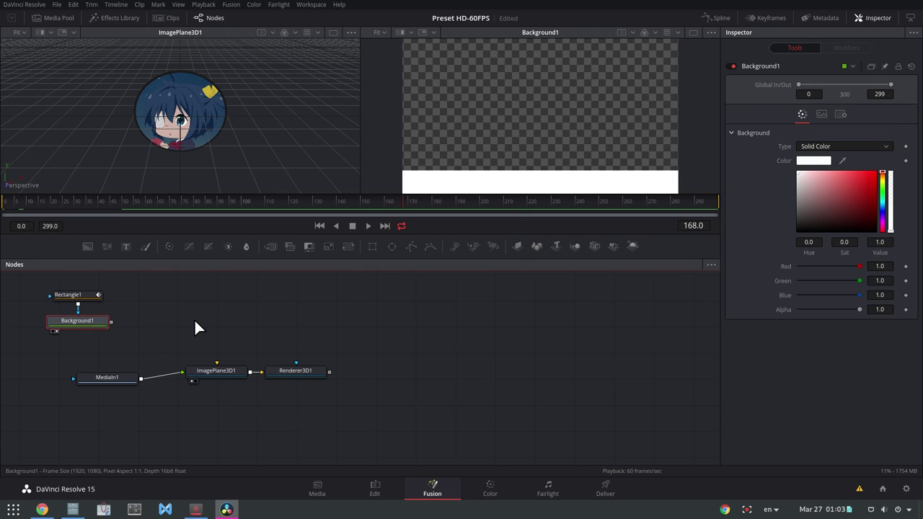
key("shift+space")
type("mrg")
key("Return")
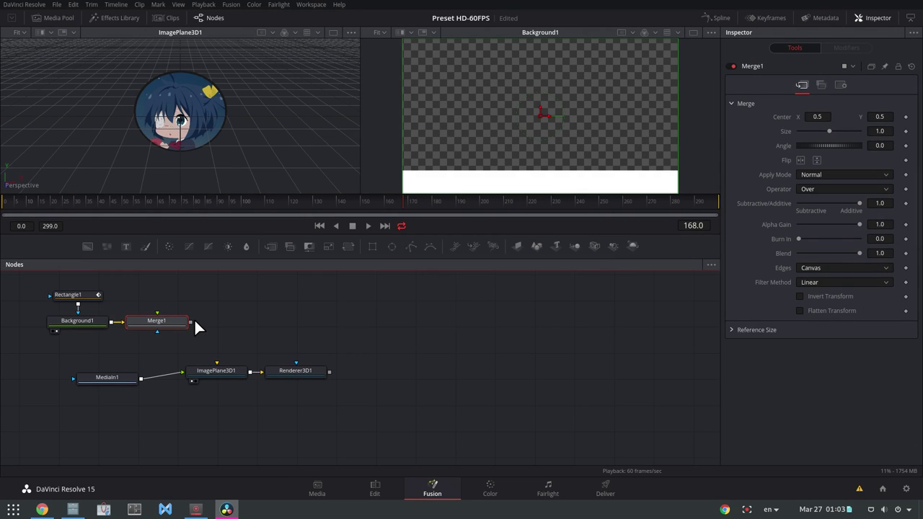
left_click_drag(157, 327, 300, 327)
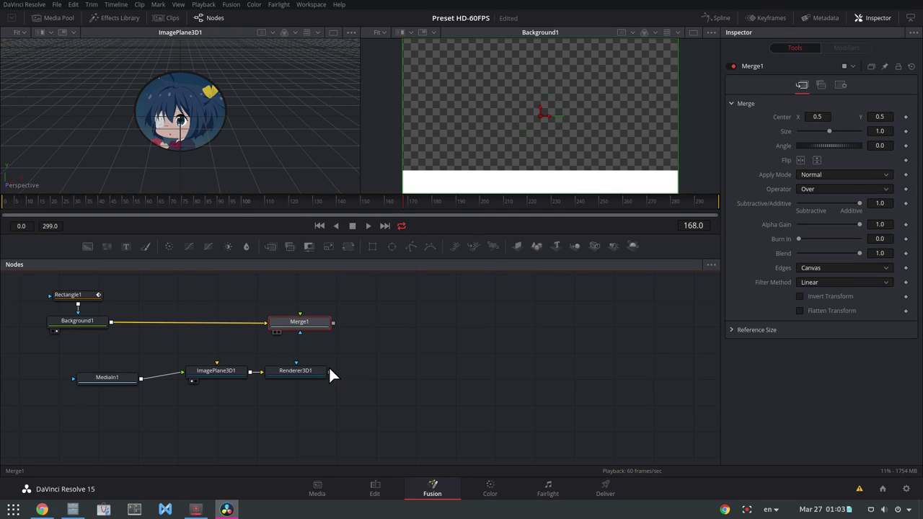
left_click_drag(329, 371, 316, 328)
key("2")
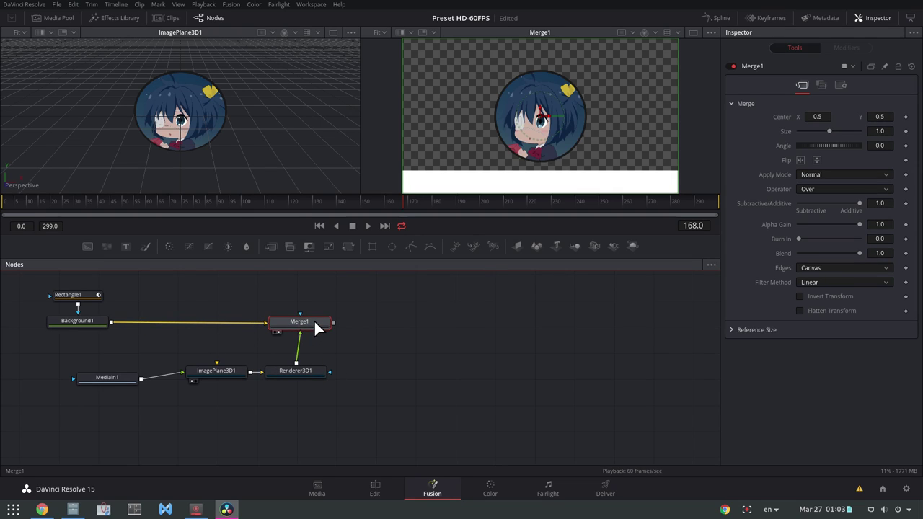
Step: Scale the avatar to 0.355 and place it at lower-left on the white bar
left_click(226, 369)
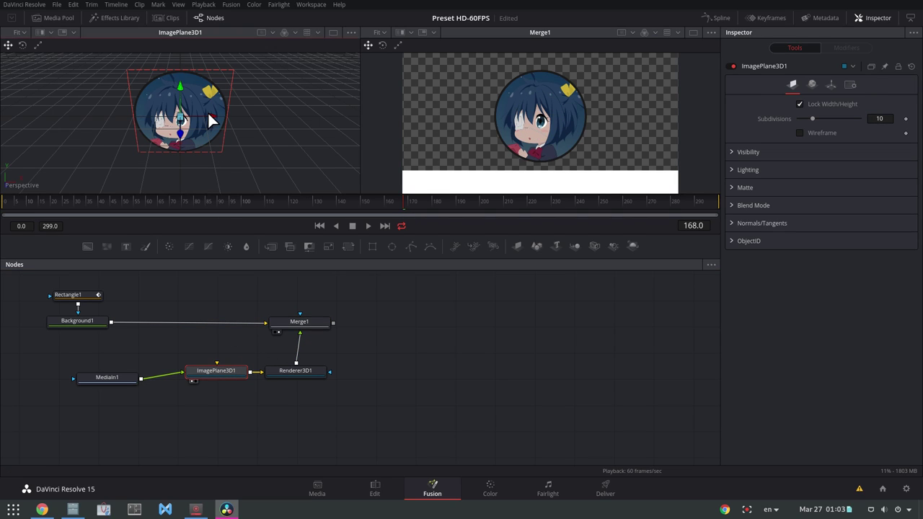
left_click_drag(207, 111, 112, 110)
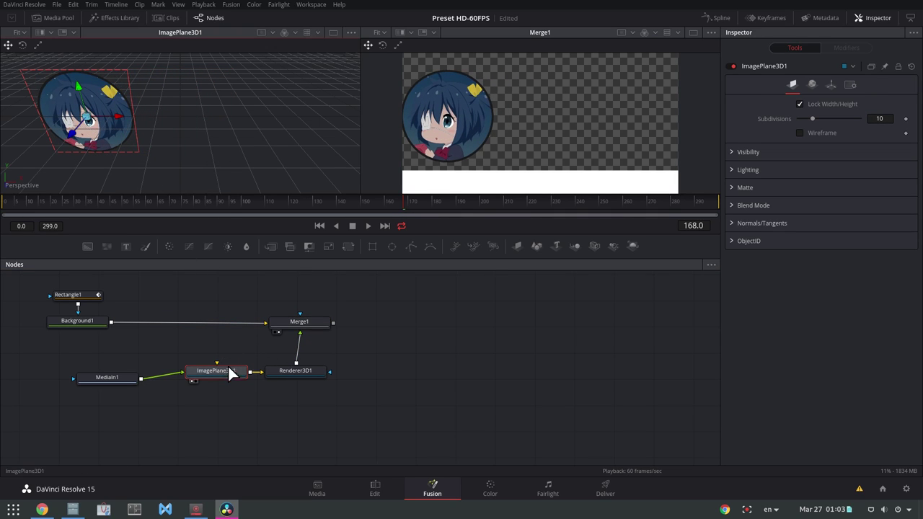
left_click(831, 85)
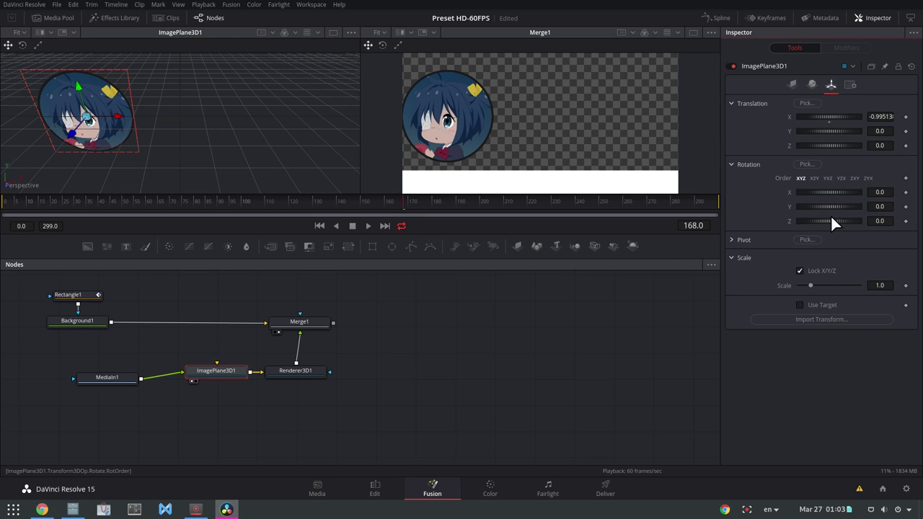
left_click(809, 285)
left_click_drag(809, 285, 804, 286)
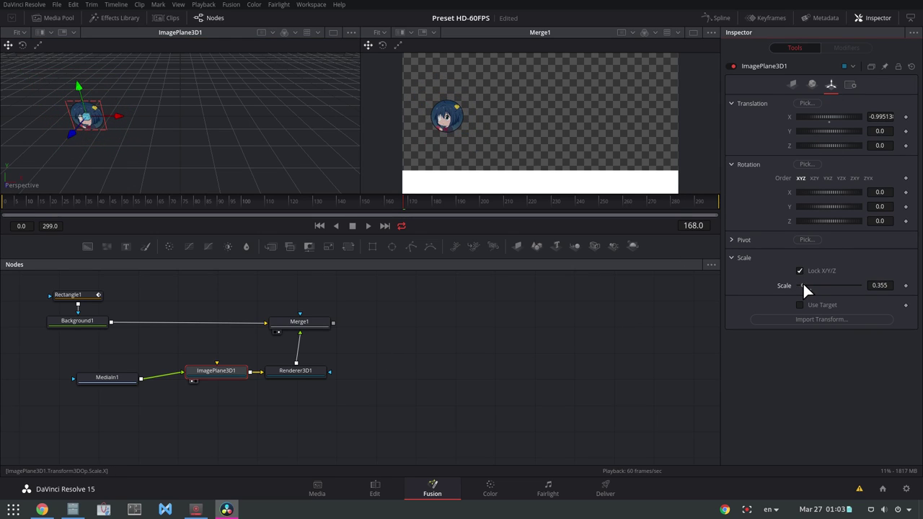
left_click_drag(78, 86, 77, 130)
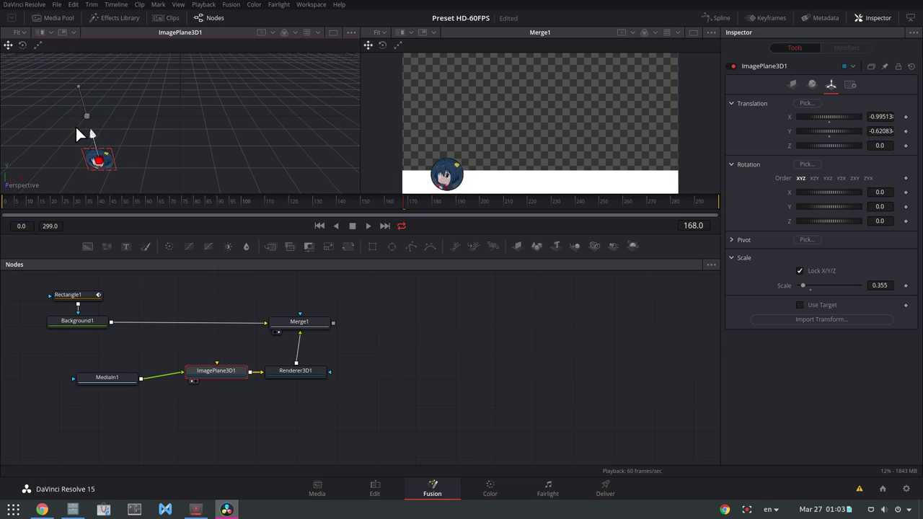
left_click_drag(129, 160, 116, 158)
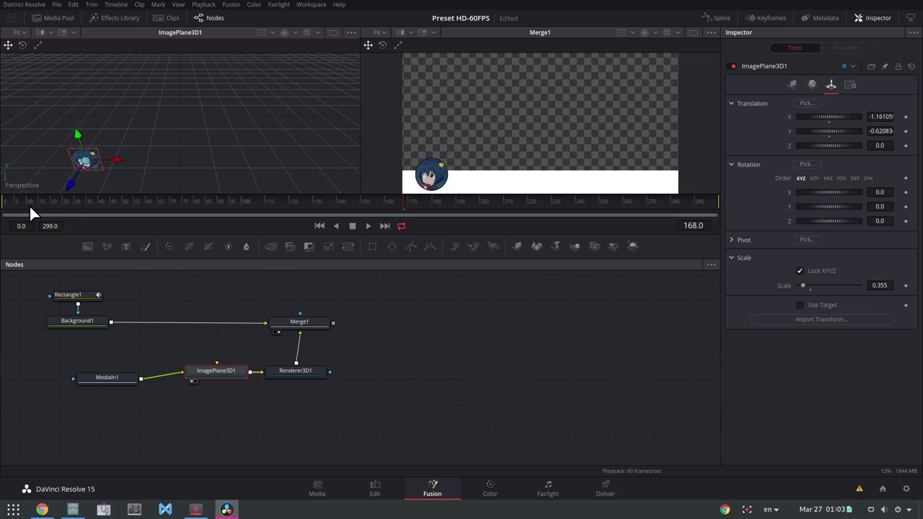
left_click_drag(29, 205, 220, 214)
Step: Keyframe the avatar's Y at frame 90, then start it below the frame at about -1.036
left_click(906, 132)
left_click_drag(160, 203, 123, 216)
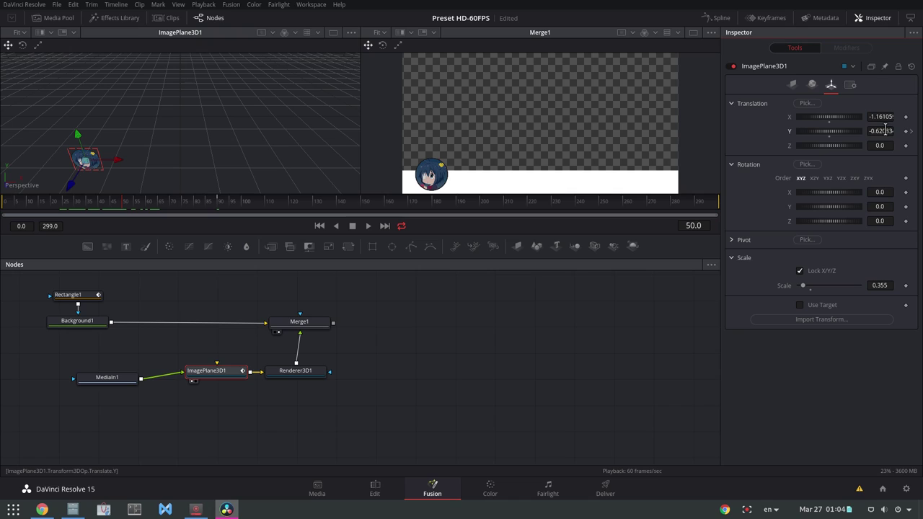
left_click_drag(885, 130, 685, 173)
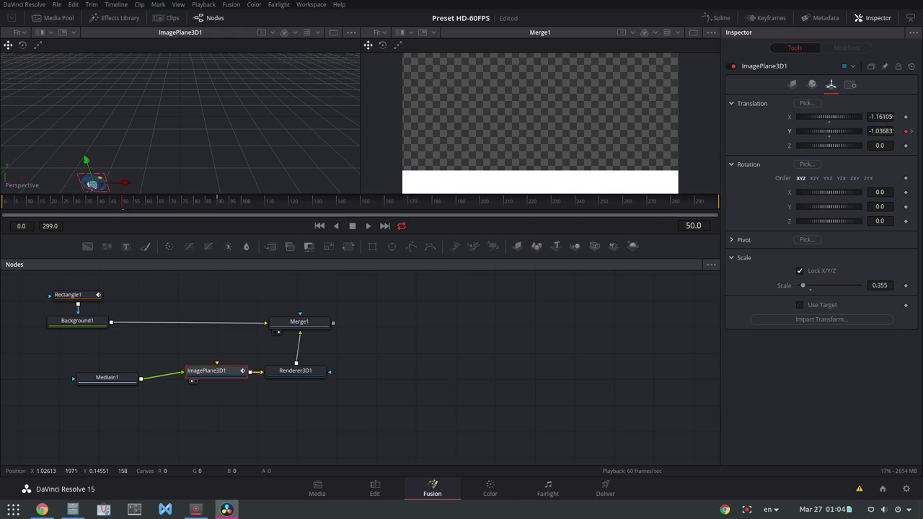
left_click(120, 201)
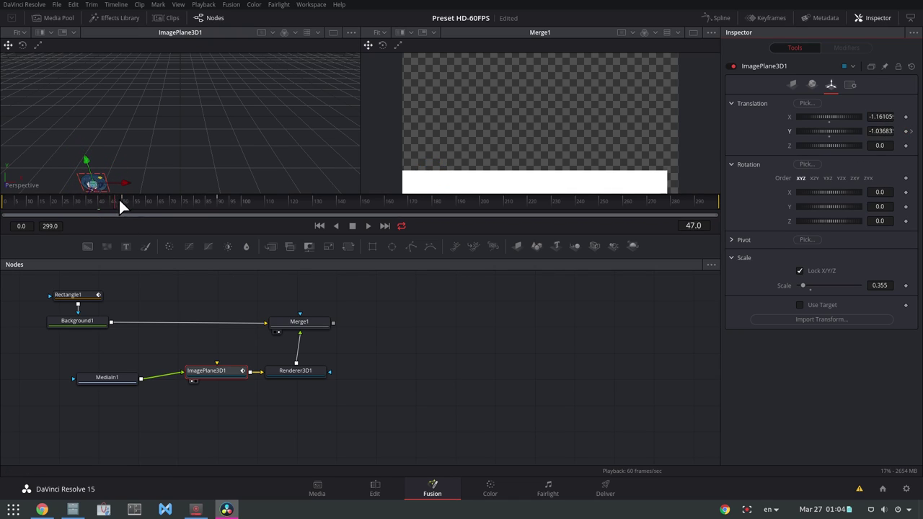
left_click_drag(120, 202, 243, 204)
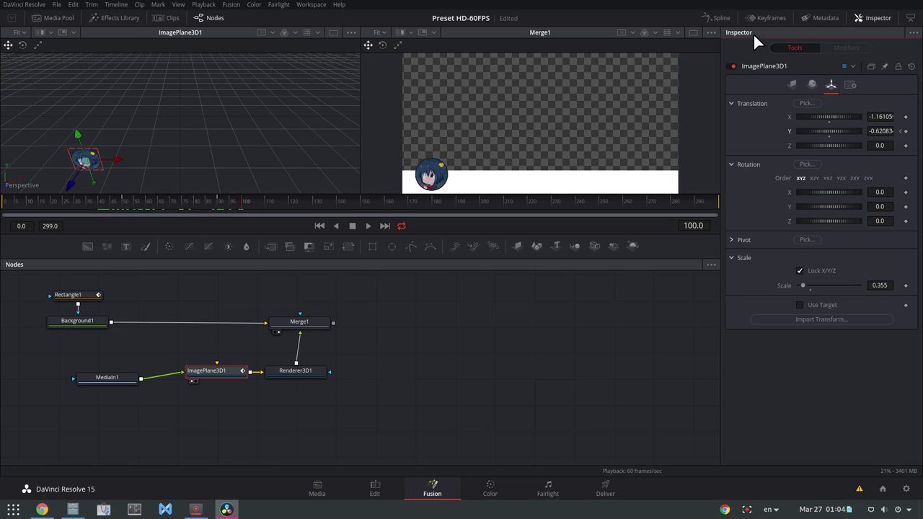
Step: Smooth the Y Offset keyframes into an ease in the Spline editor
left_click(718, 17)
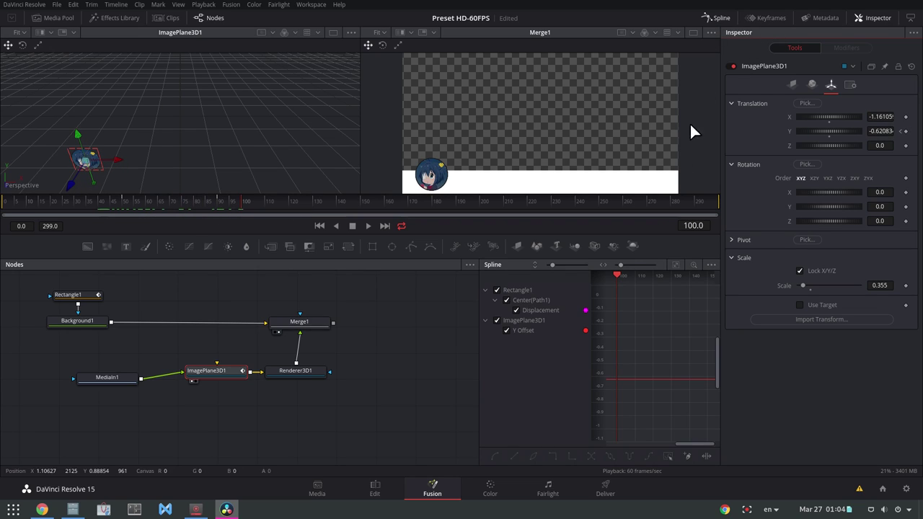
left_click(496, 289)
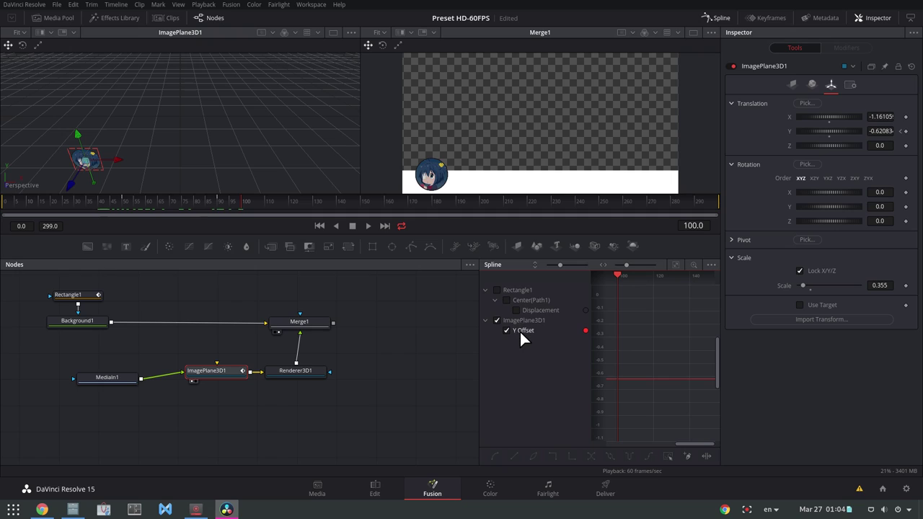
left_click(678, 264)
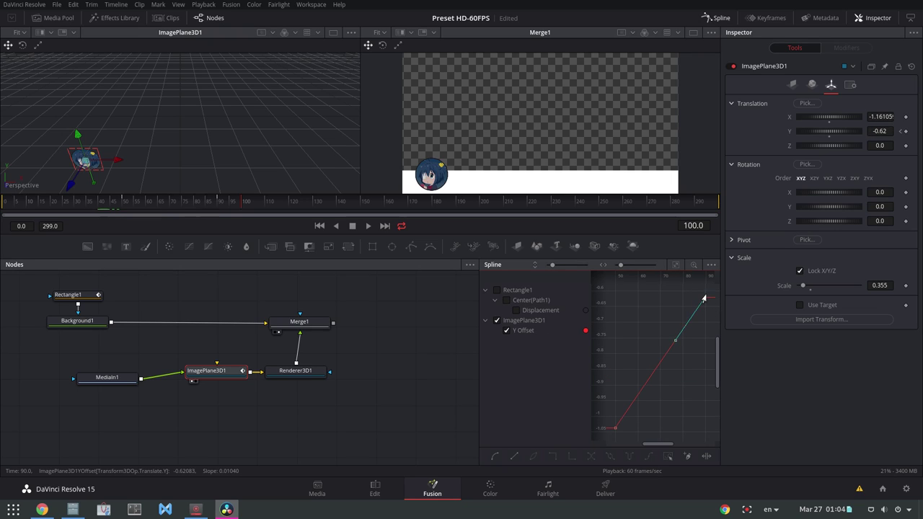
left_click(617, 427)
key("s")
left_click(719, 17)
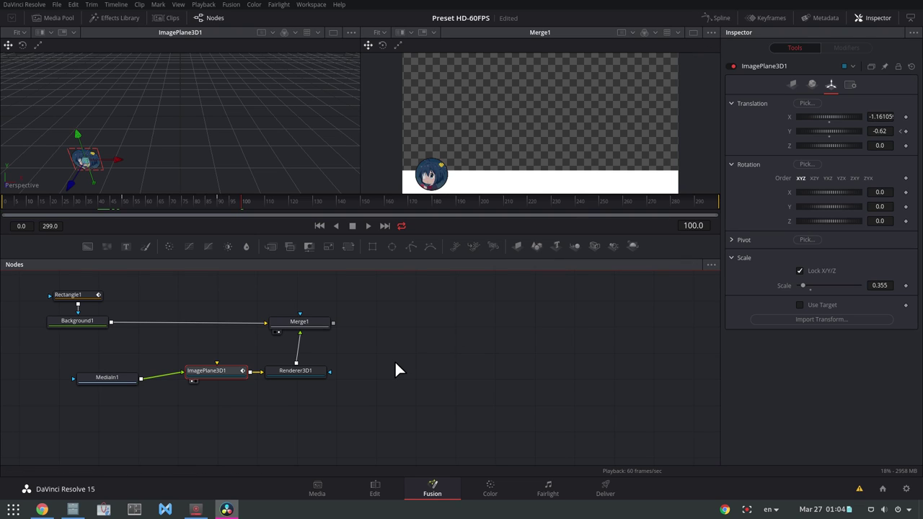
Step: Add a Text1 node merged after Merge1 via Merge2, placed below Merge2
left_click(306, 322)
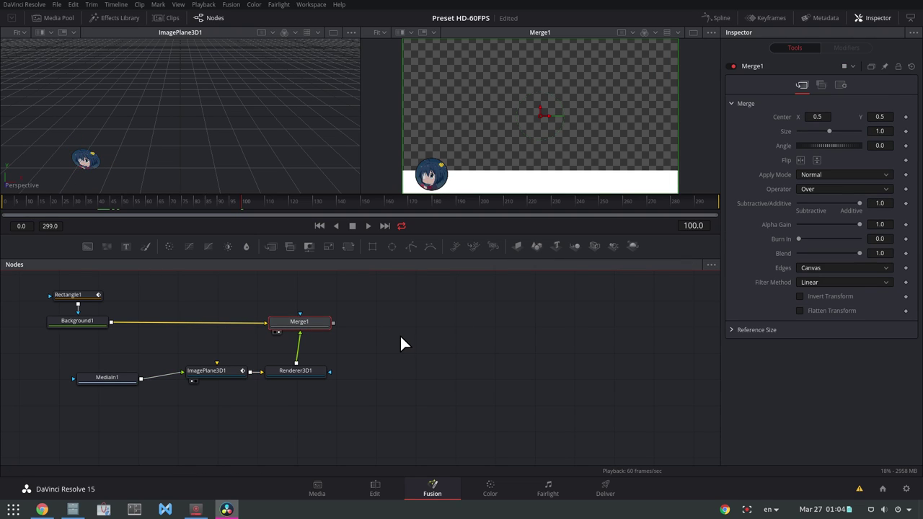
key("shift+space")
type("txt")
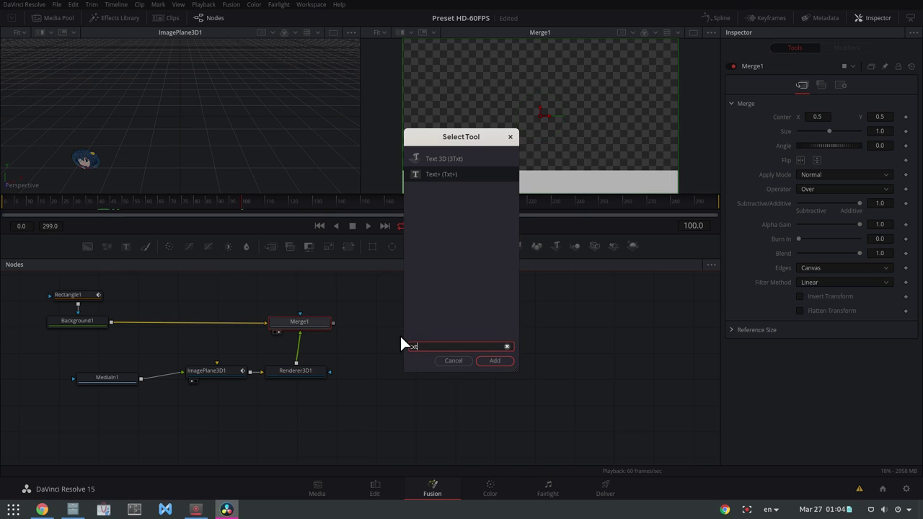
key("Return")
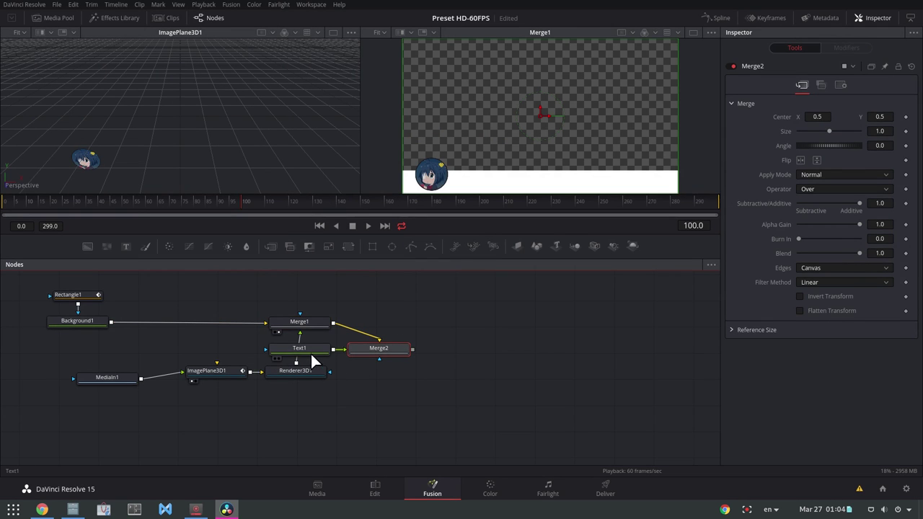
left_click_drag(310, 353, 487, 333)
left_click_drag(378, 350, 385, 329)
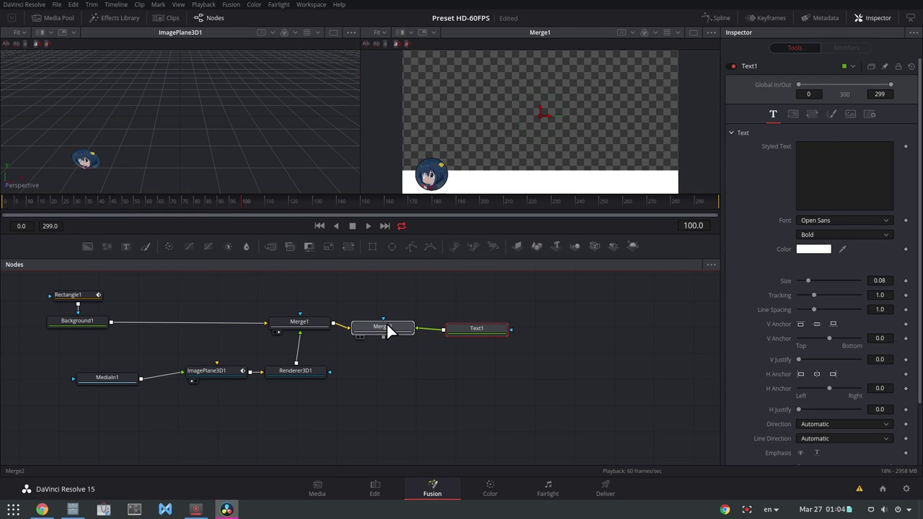
left_click_drag(474, 330, 383, 374)
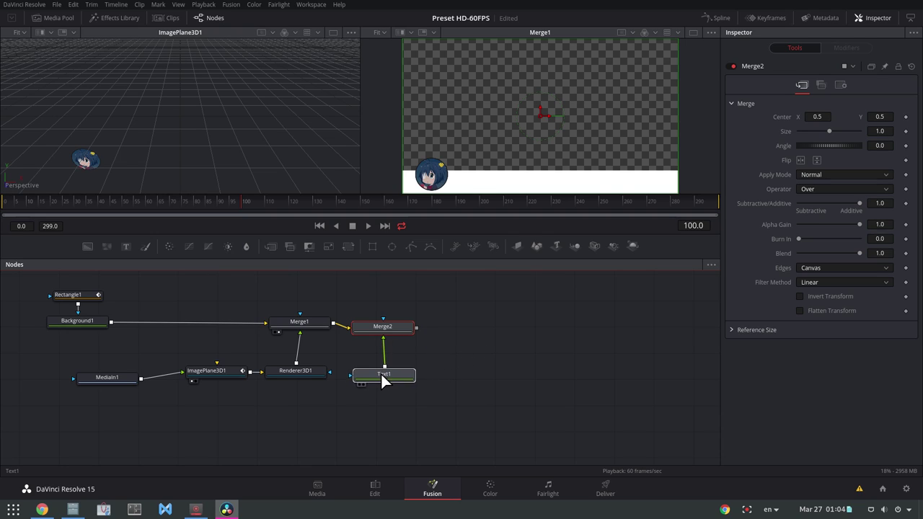
left_click(383, 374)
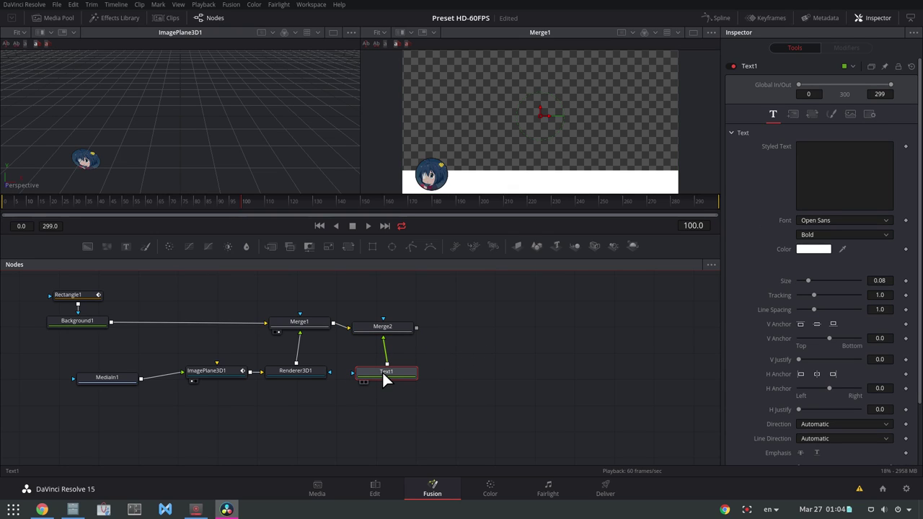
key("1")
Step: Enter 'Hello, how are you today?' as the text and colour it black
left_click(811, 182)
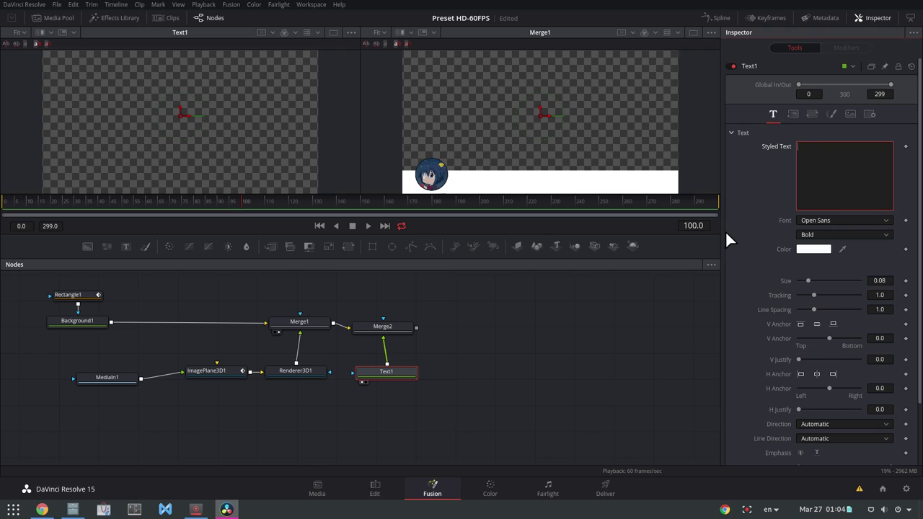
type("Hello, how ar")
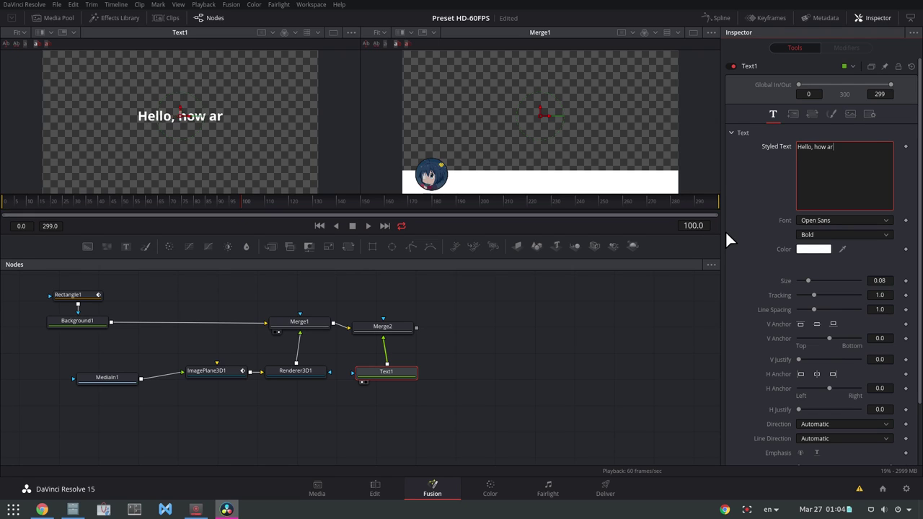
type("e you todau")
key("BackSpace")
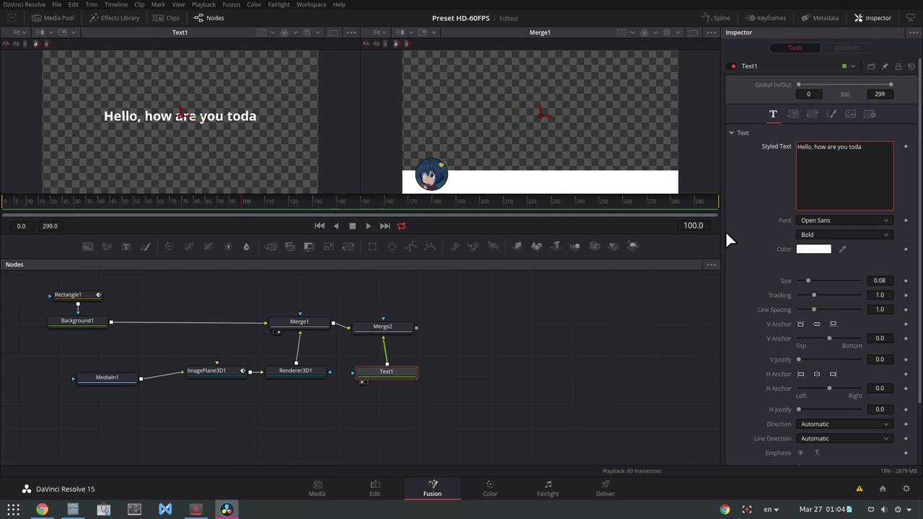
type("y?")
left_click(808, 249)
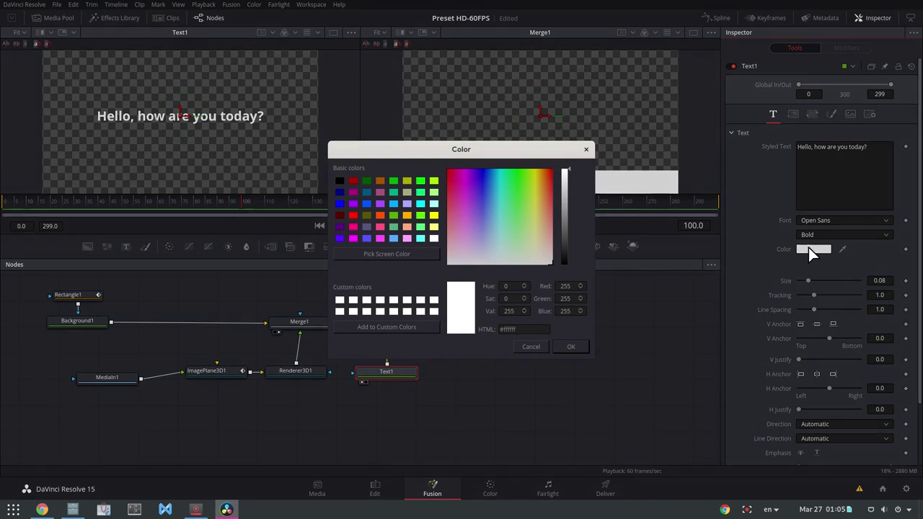
left_click(532, 241)
left_click_drag(562, 216, 562, 265)
left_click(564, 343)
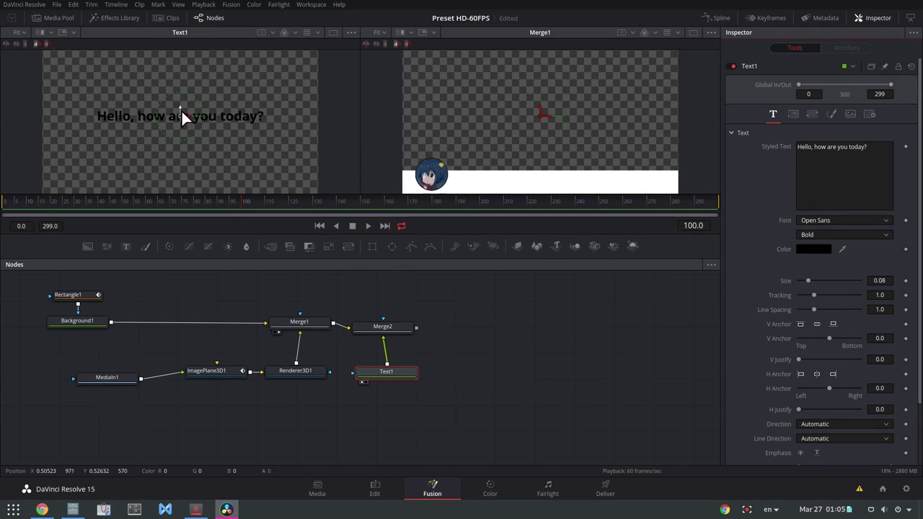
left_click(375, 331)
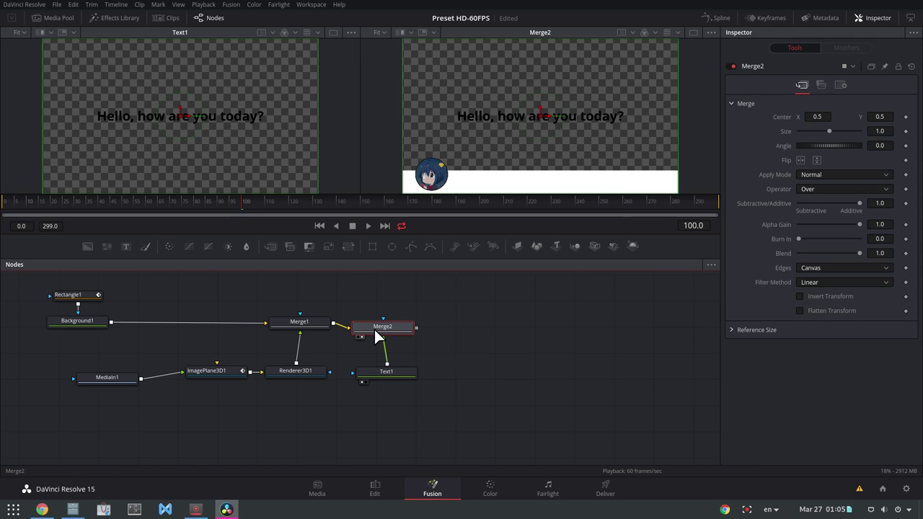
Step: Drag the caption down onto the white bar and shrink Text1 to size 0.0591
left_click_drag(179, 109, 177, 173)
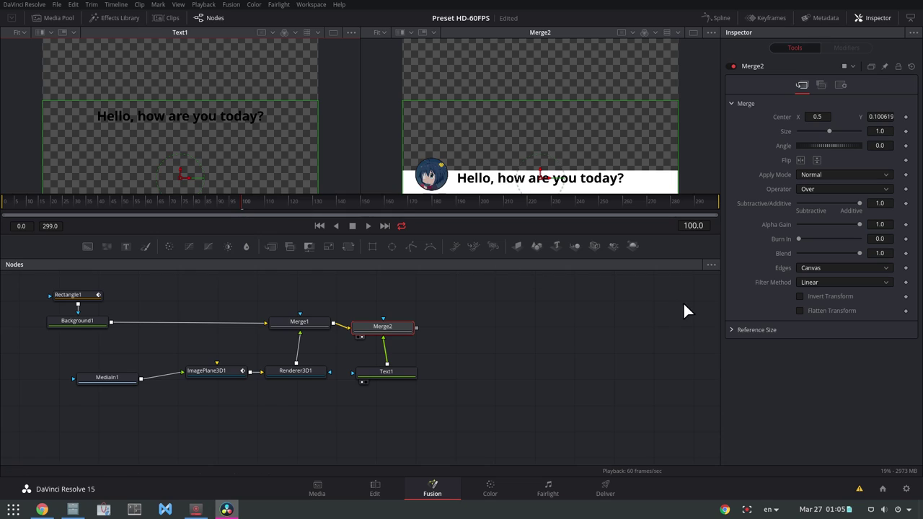
left_click(404, 373)
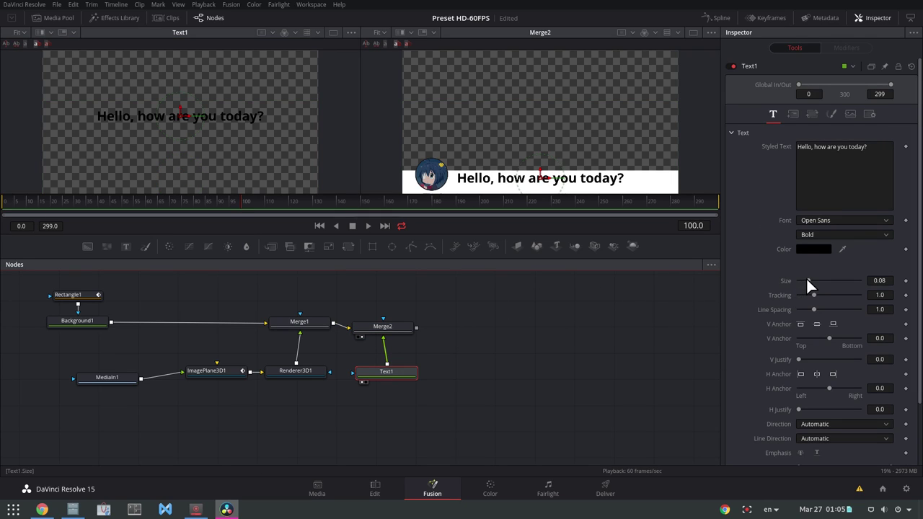
left_click_drag(805, 280, 804, 280)
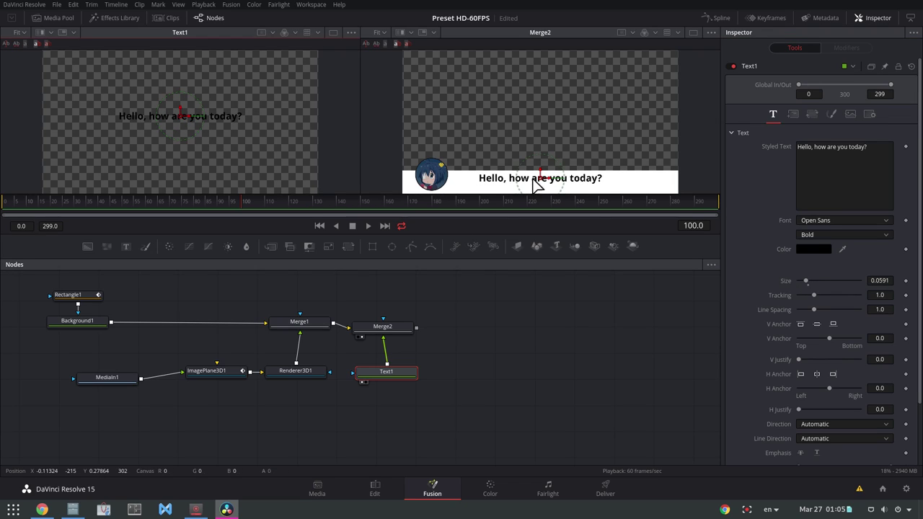
left_click_drag(542, 178, 541, 172)
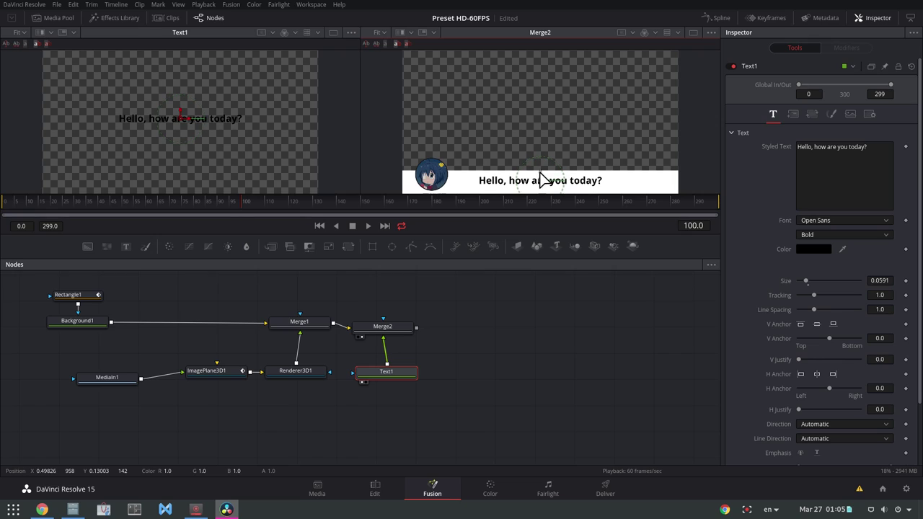
left_click_drag(35, 201, 243, 218)
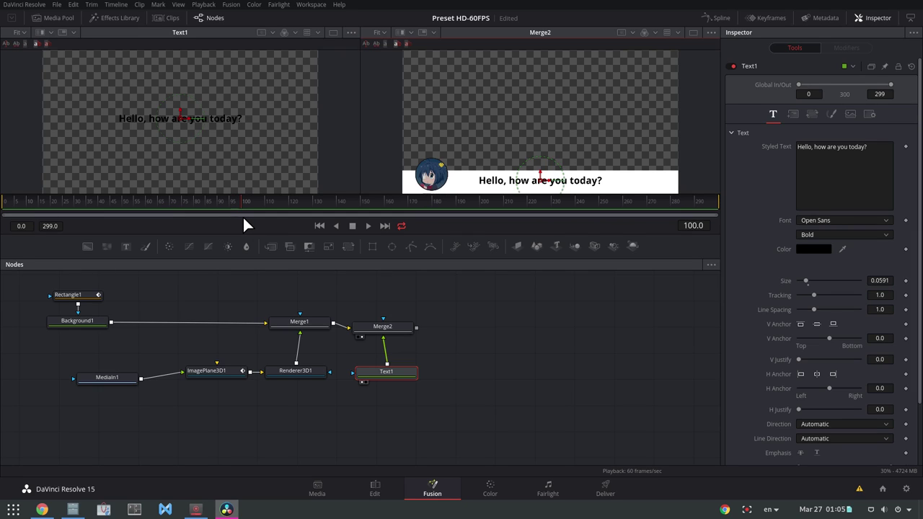
Step: Keyframe Write On End from 0 at the start to 1 at frame 150
scroll(751, 321, "down", 3)
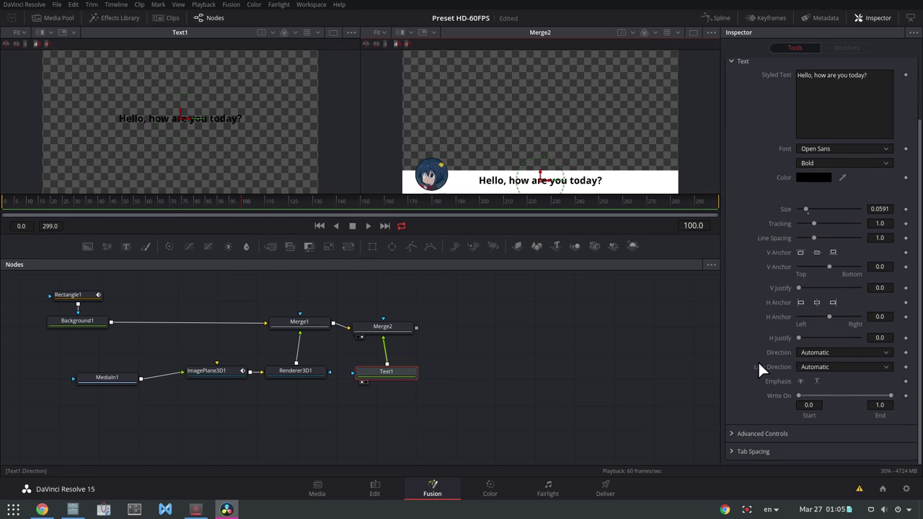
left_click_drag(892, 396, 793, 398)
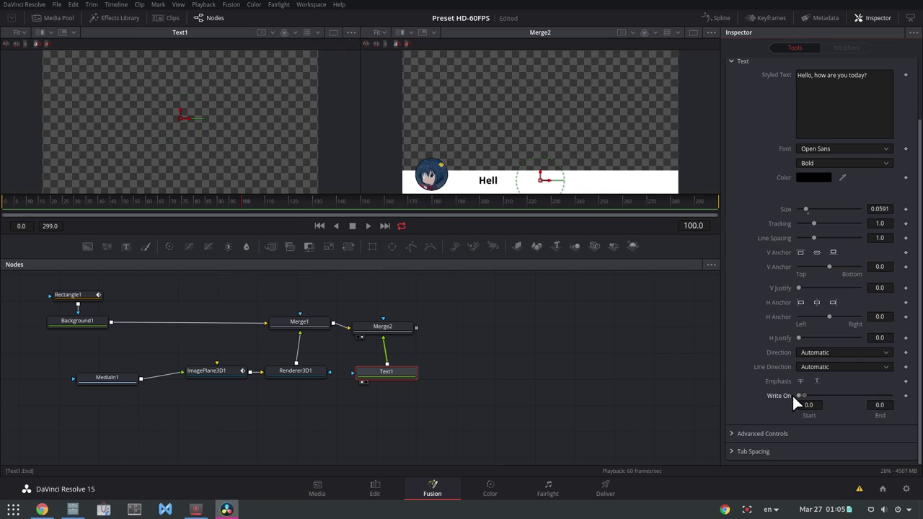
left_click(906, 396)
left_click_drag(251, 200, 361, 204)
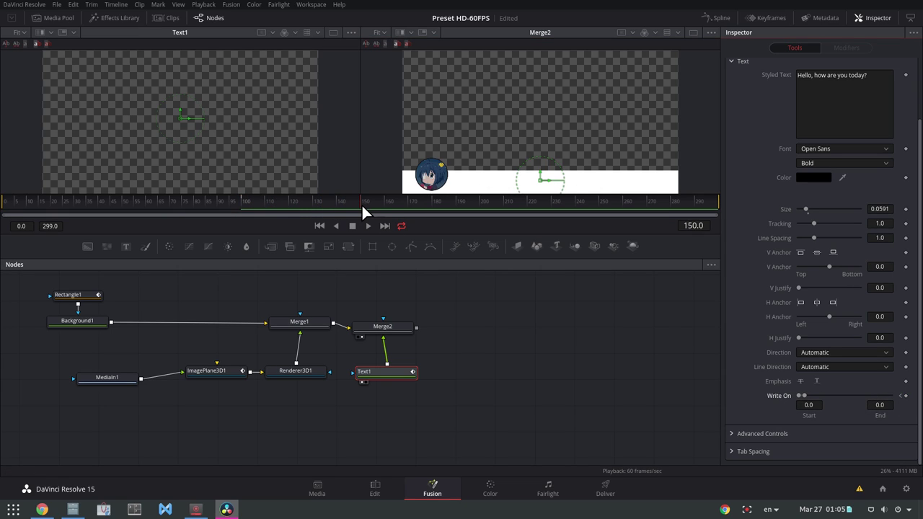
left_click_drag(802, 396, 902, 398)
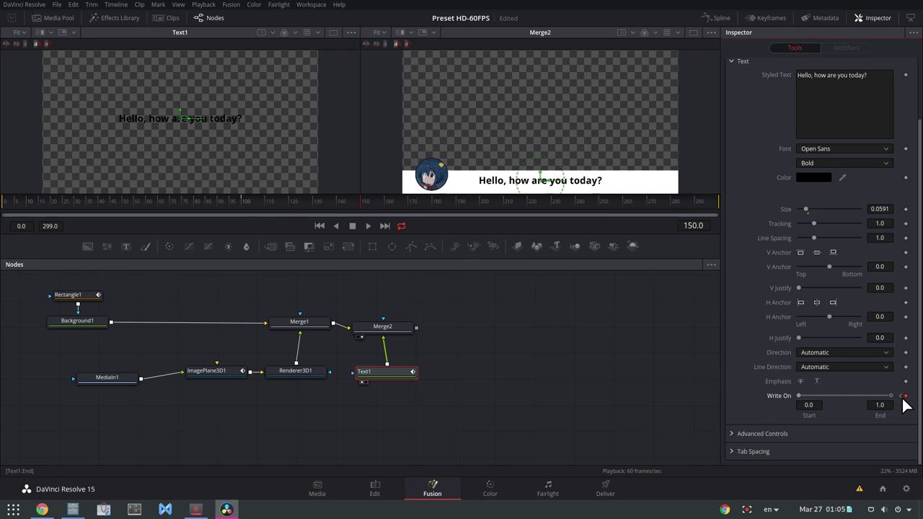
Step: Play the write-on animation from the first frame, then stop
left_click(4, 204)
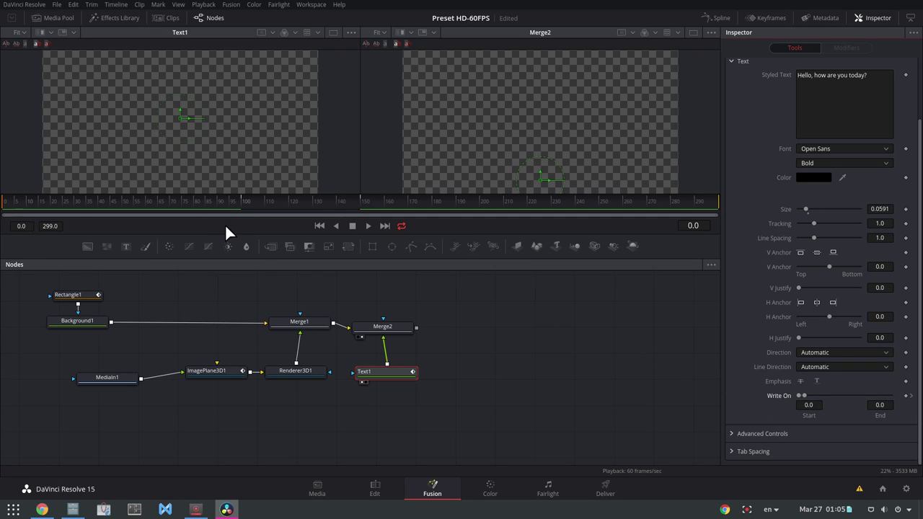
left_click(366, 226)
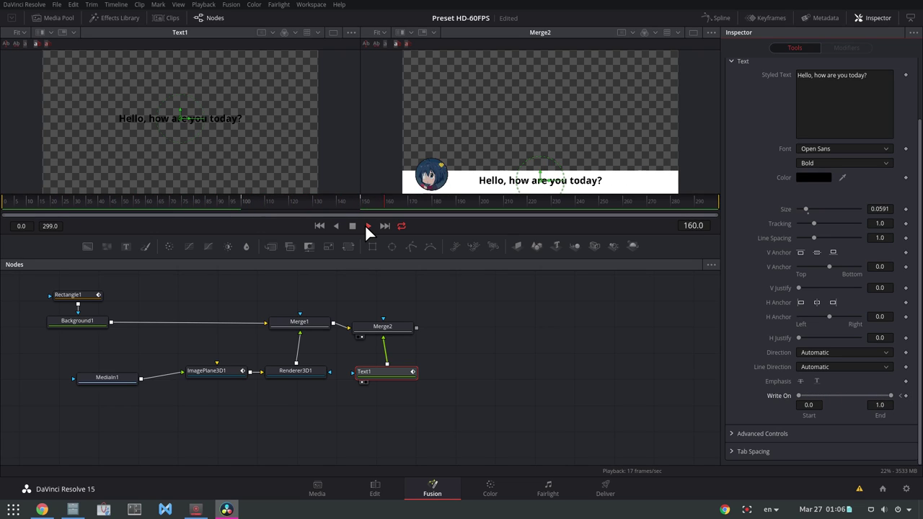
left_click(352, 225)
left_click(479, 199)
Step: Add a Transform node after Merge2 and place it to Merge2's right
left_click(385, 328)
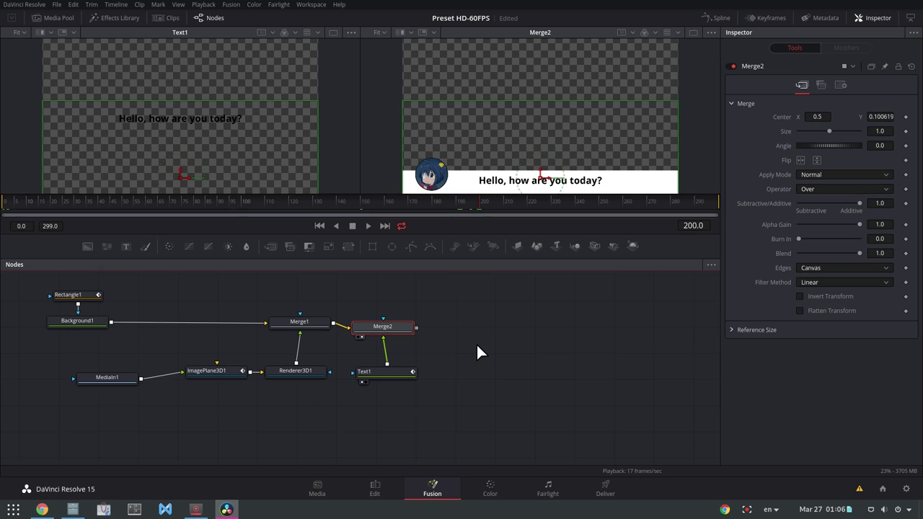
key("shift+space")
type("tx")
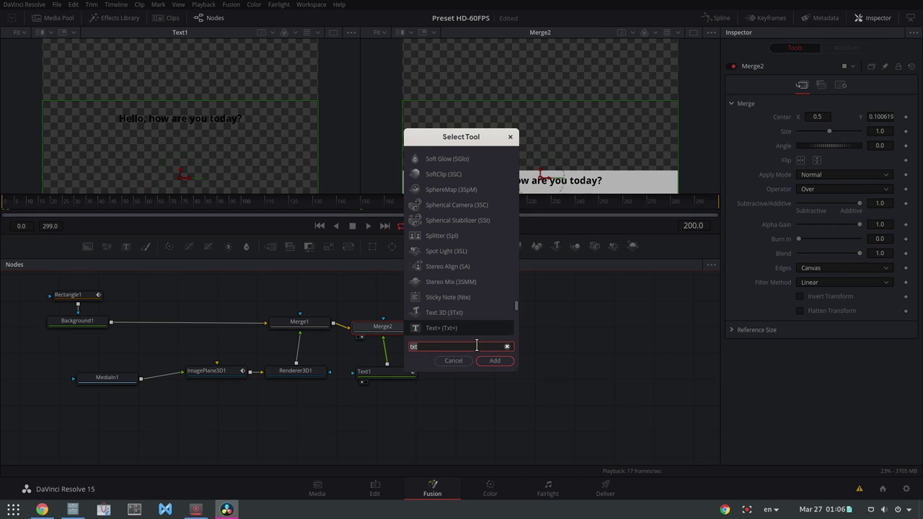
type("tran")
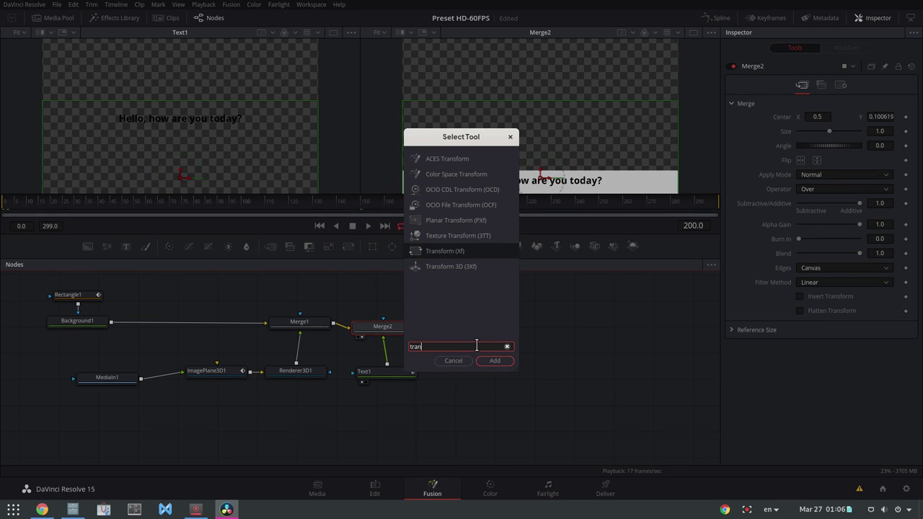
type("s")
key("Return")
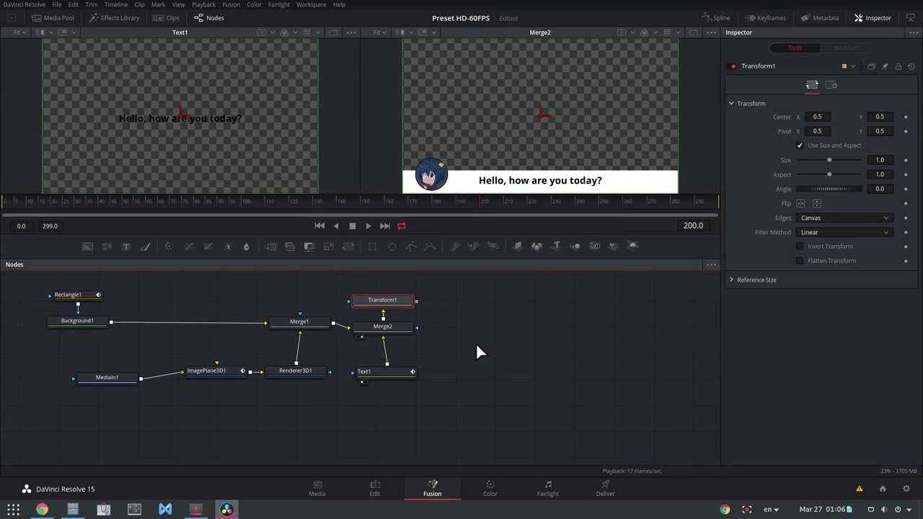
left_click_drag(386, 302, 485, 331)
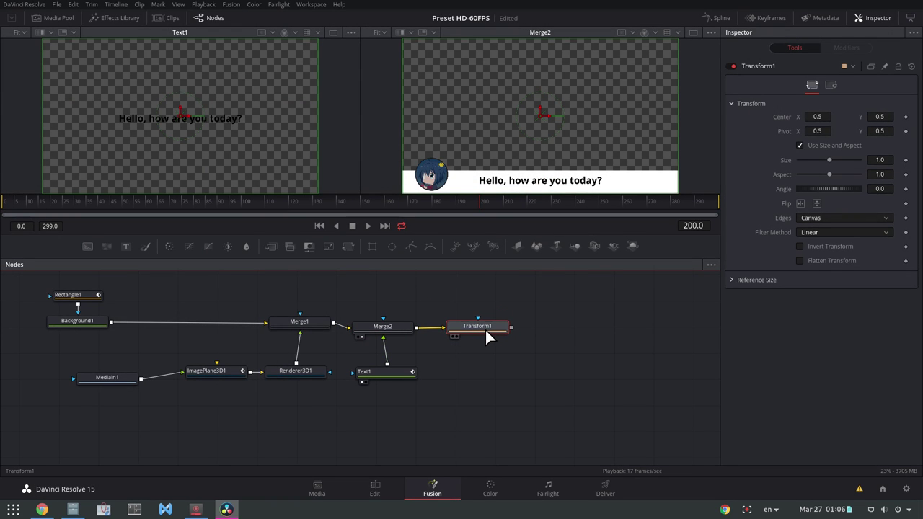
Step: Keyframe Transform1's Center at frame 200, then lower Center Y to 0.221 at frame 240
left_click(906, 117)
left_click(530, 203)
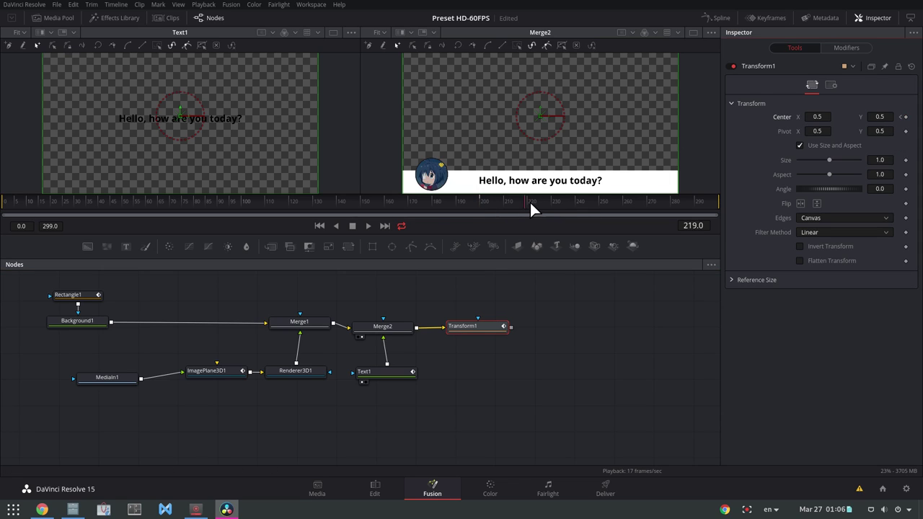
left_click_drag(582, 206, 575, 207)
mouse_move(873, 120)
left_mouse_down()
mouse_move(858, 117)
mouse_move(898, 116)
mouse_move(880, 116)
left_mouse_up()
key("2")
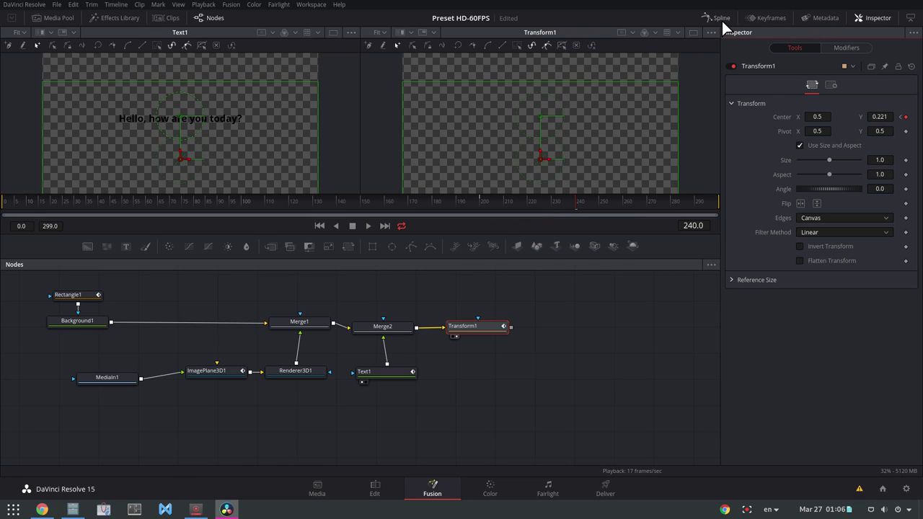
Step: In the Spline editor with Text1 hidden, smooth Transform1's Displacement keyframes for ease in and out
left_click(721, 18)
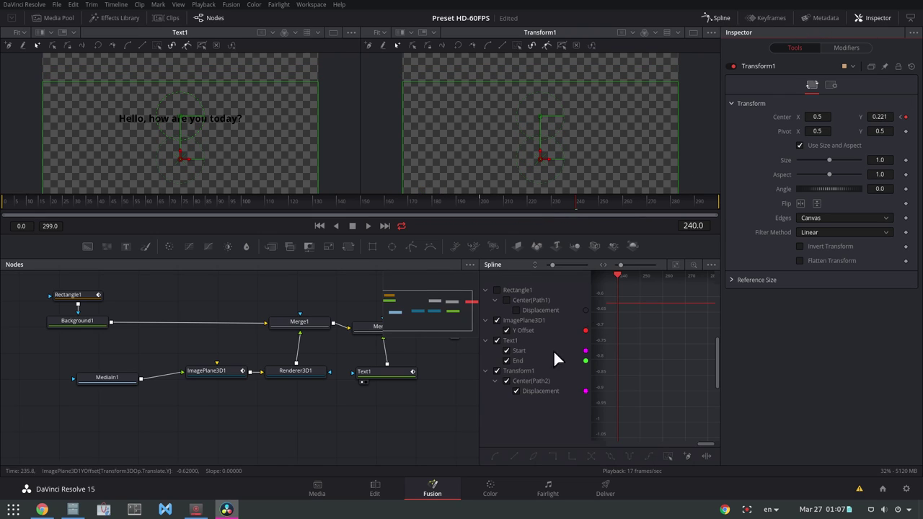
left_click(496, 340)
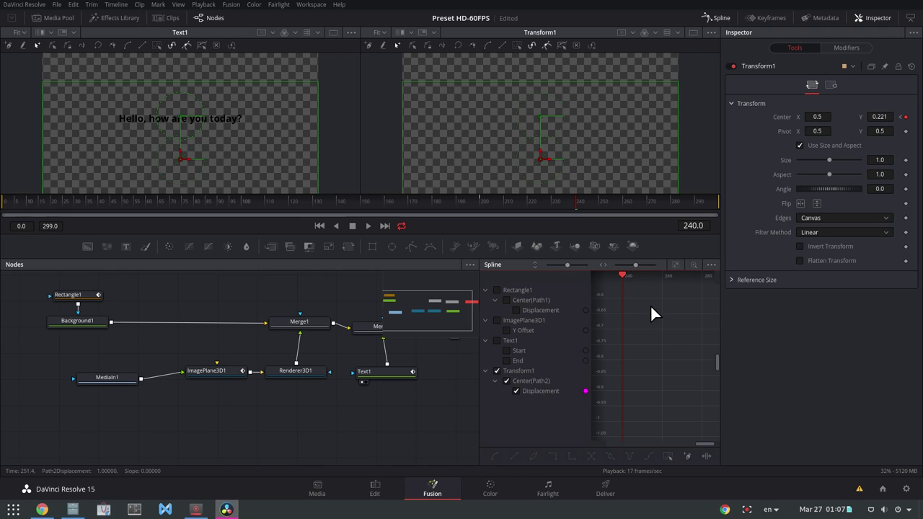
left_click(676, 264)
left_click(705, 298)
key("ctrl+a")
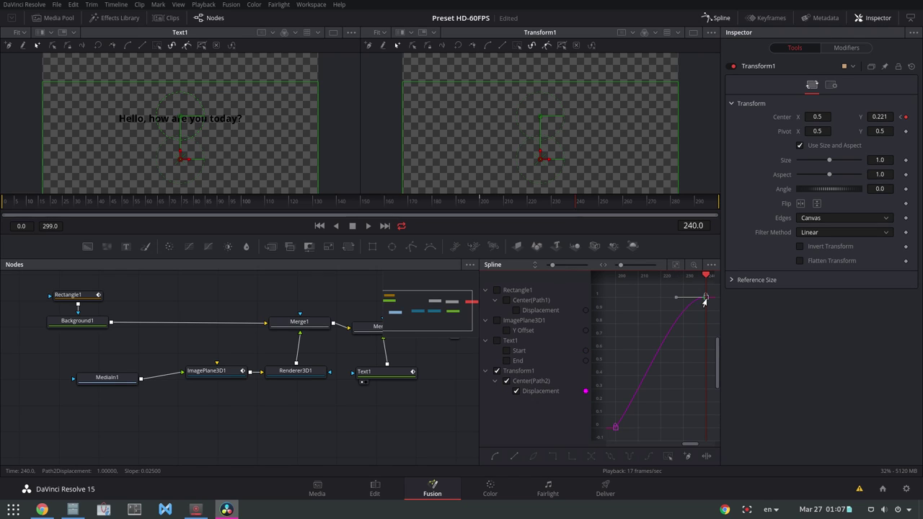
key("shift+s")
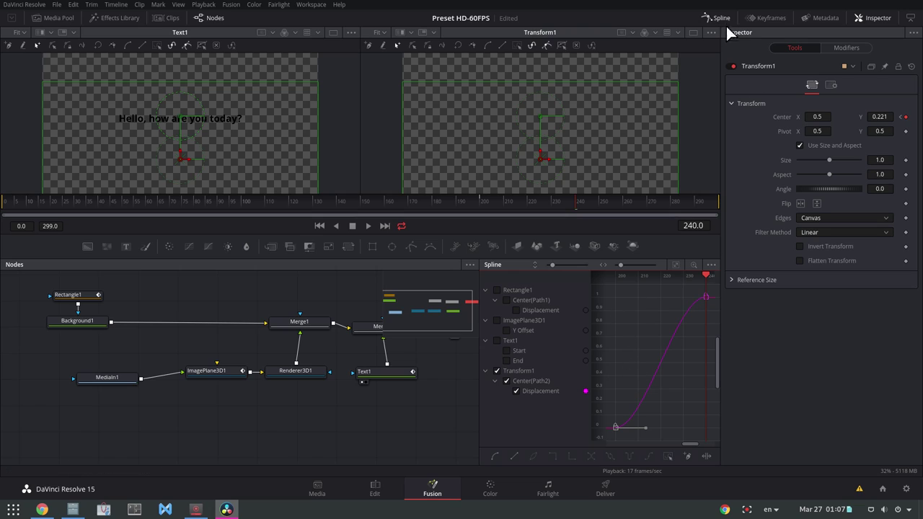
left_click(722, 16)
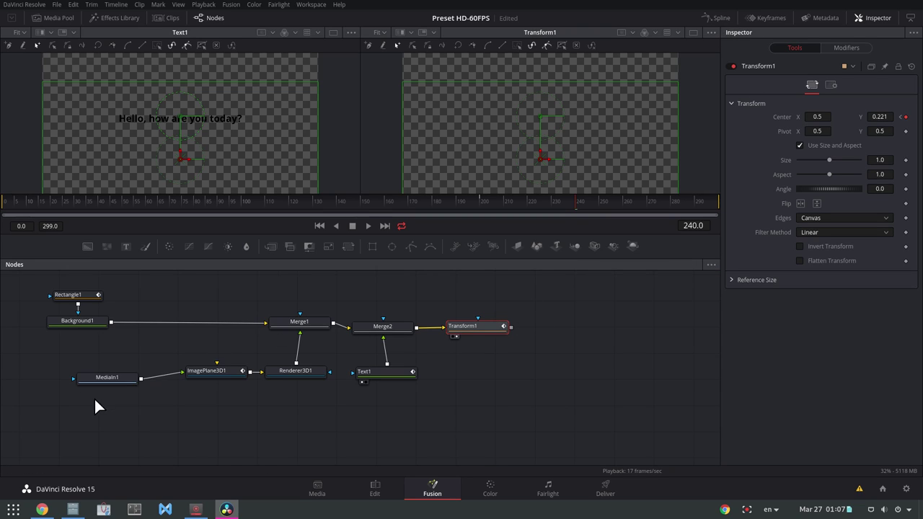
Step: Move Rectangle1 and Background1 next to Merge1 and show Background1's settings
left_click_drag(20, 291, 143, 332)
left_click_drag(83, 321, 226, 325)
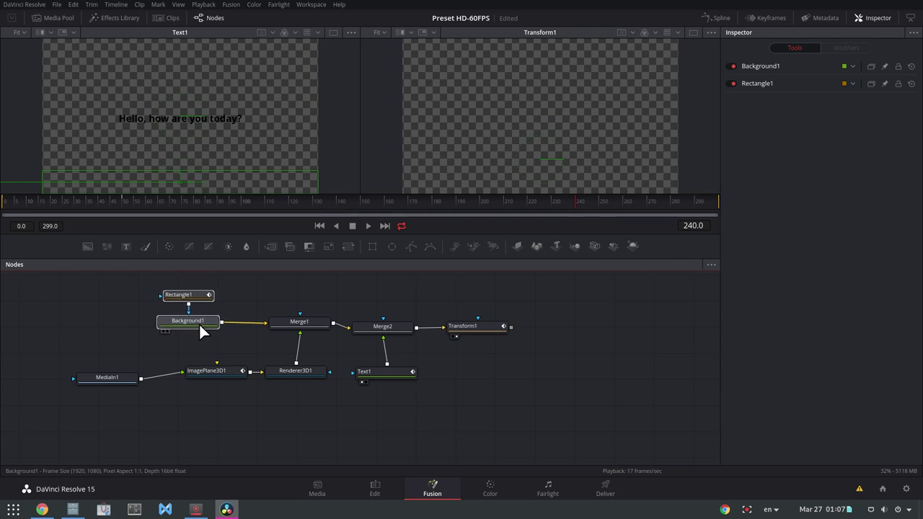
left_click(227, 325)
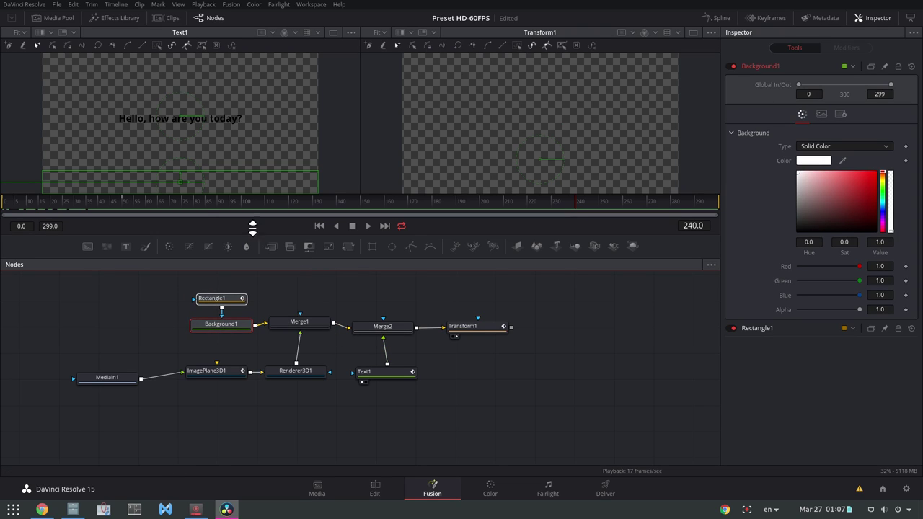
Step: Rewind and play back the title animation, then select all nodes in the graph
left_click_drag(42, 203, 2, 209)
left_click(366, 226)
left_click(351, 226)
left_click(518, 340)
left_click_drag(580, 290, 205, 414)
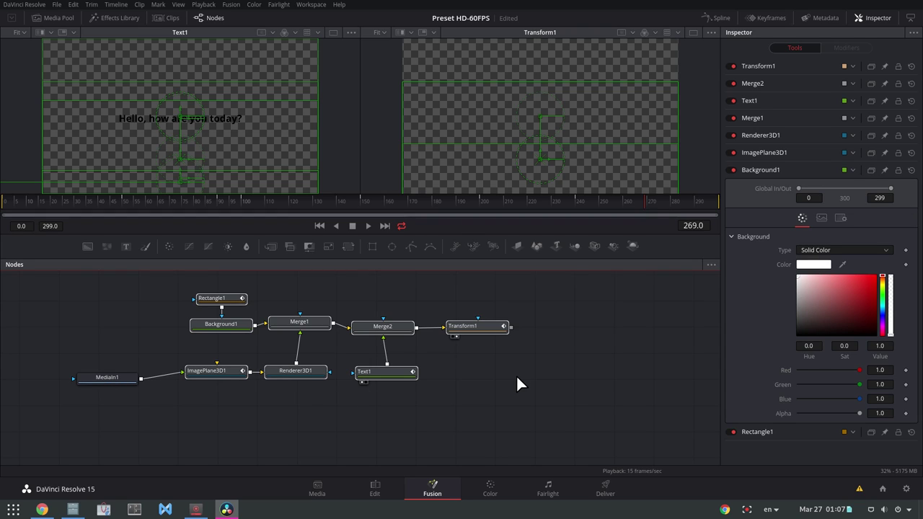
Step: Start a macro from Transform1's Macro menu, then close the Macro Editor without saving
right_click(467, 325)
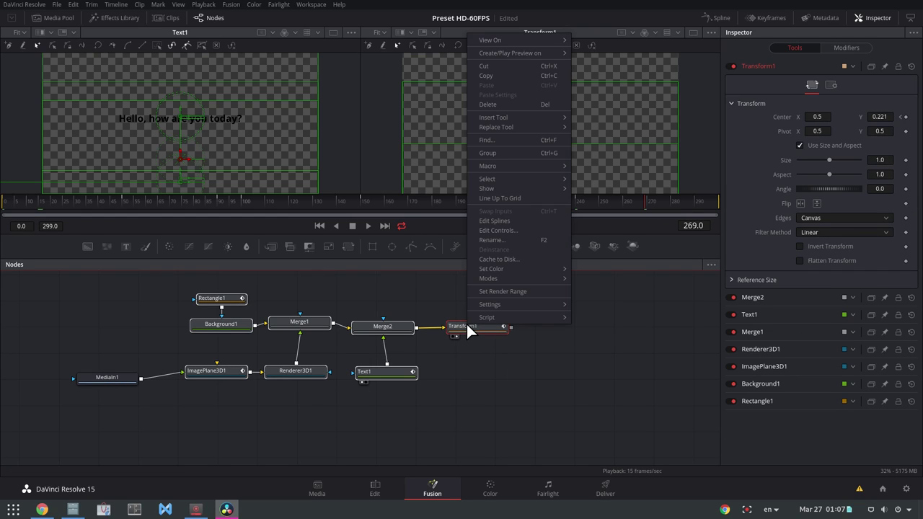
mouse_move(532, 166)
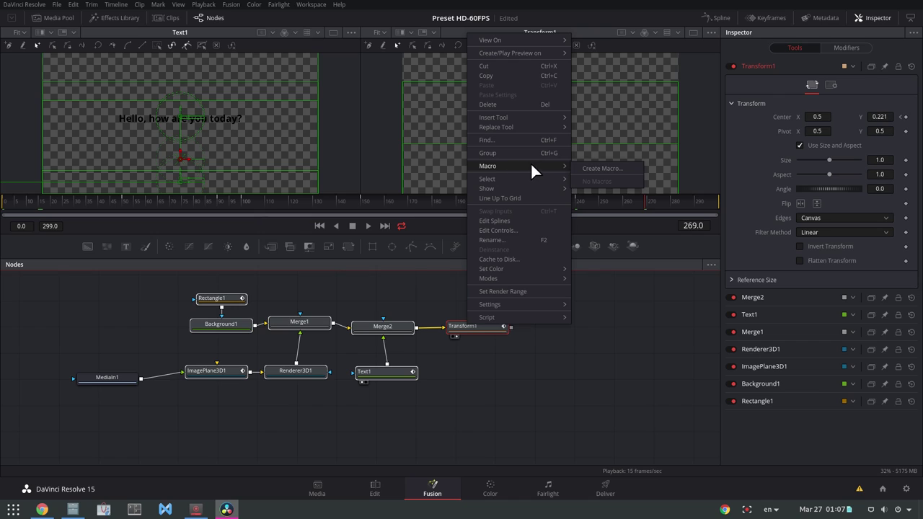
left_click(598, 170)
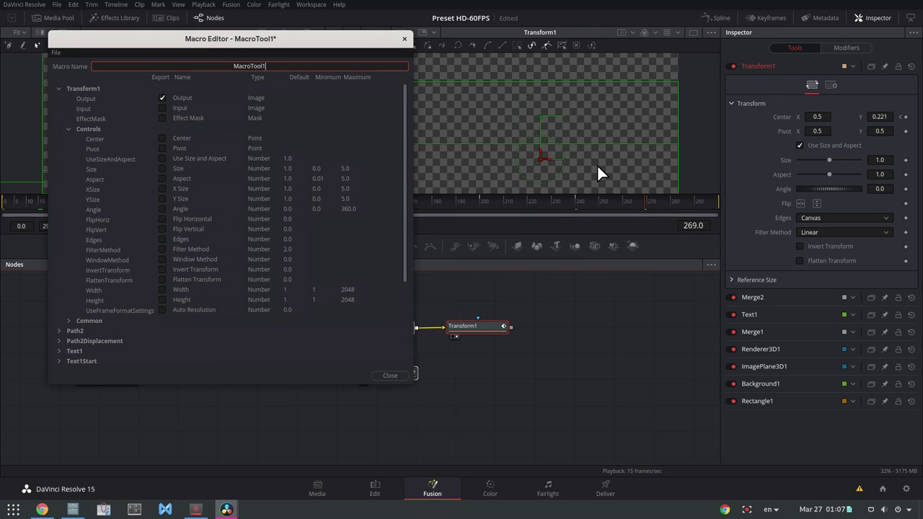
left_click(404, 38)
left_click(471, 283)
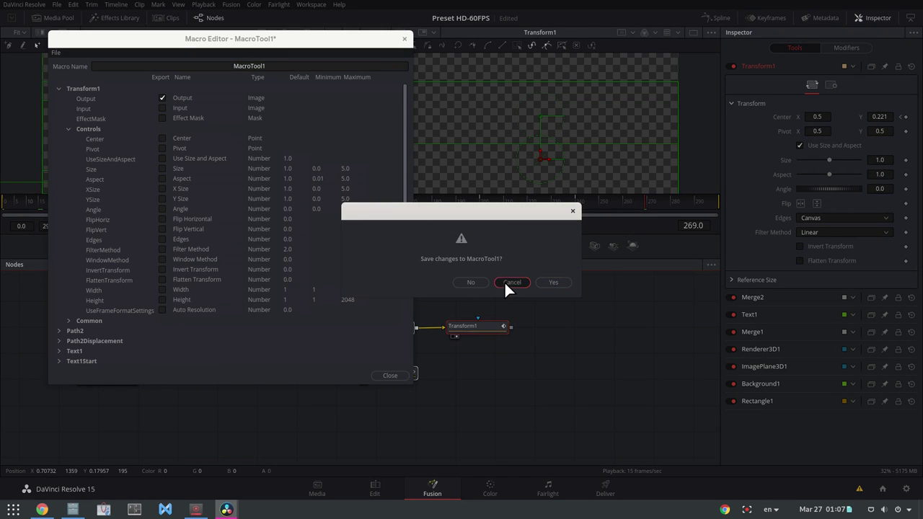
Step: Delete the MediaIn1 node, then select all remaining nodes and right-click ImagePlane3D1
left_click_drag(52, 342, 137, 411)
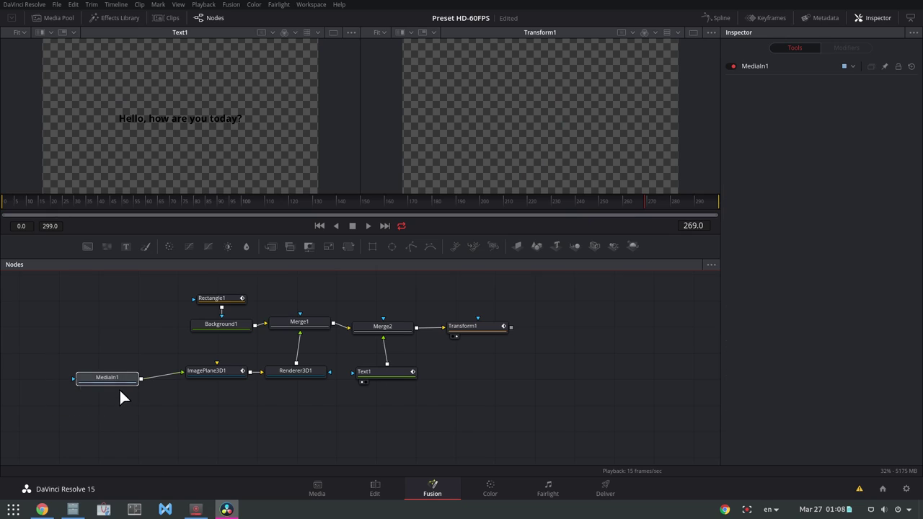
left_click(113, 378)
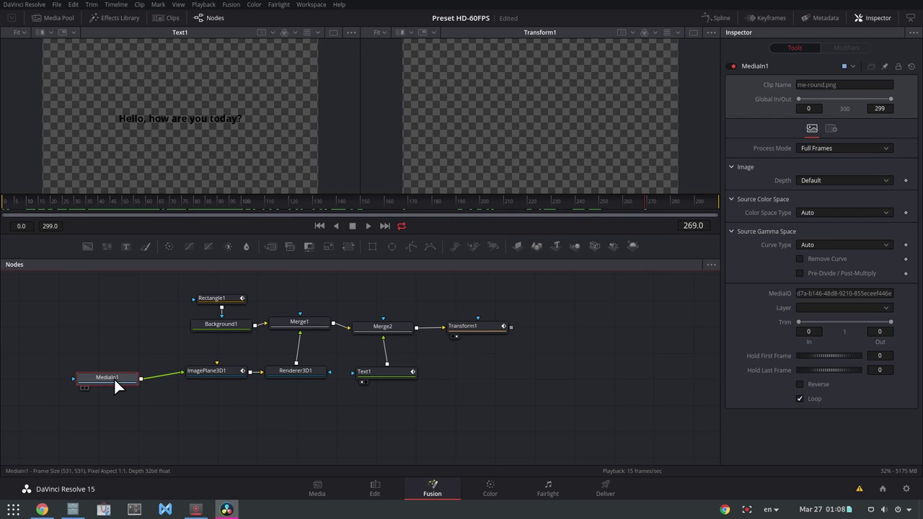
key("Delete")
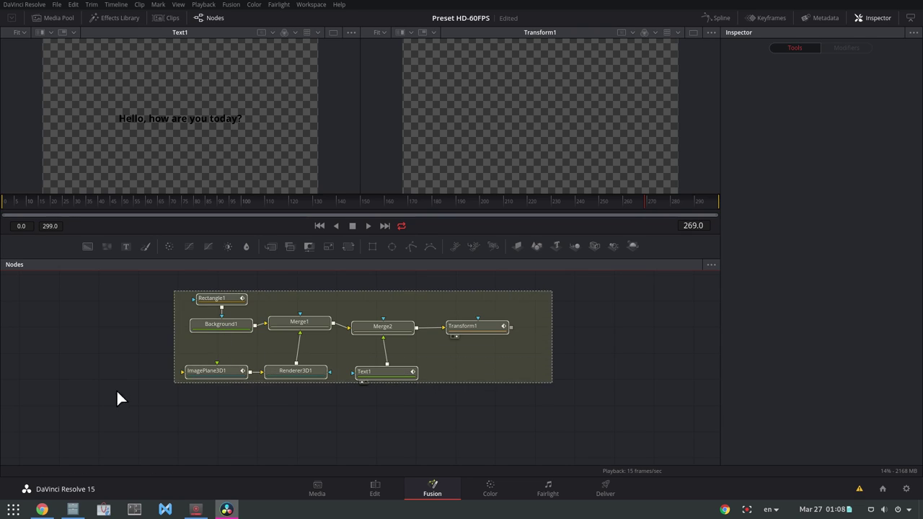
left_click_drag(547, 291, 88, 413)
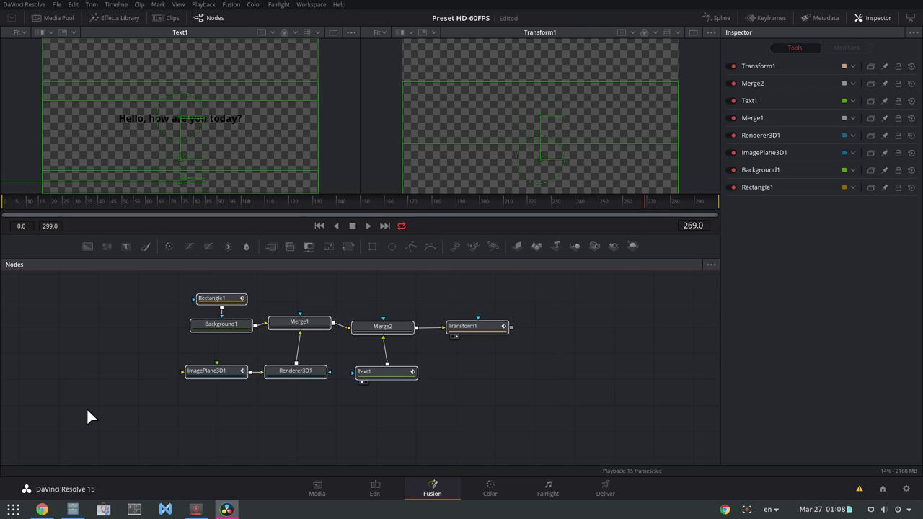
left_click(223, 371)
right_click(222, 370)
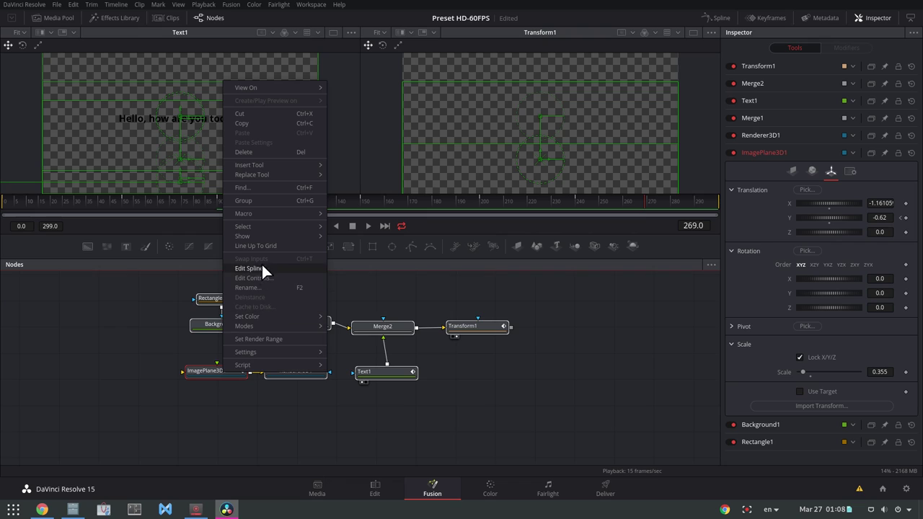
Step: Create MacroTool1 from all nodes and centre the Macro Editor window
mouse_move(281, 214)
left_click(337, 217)
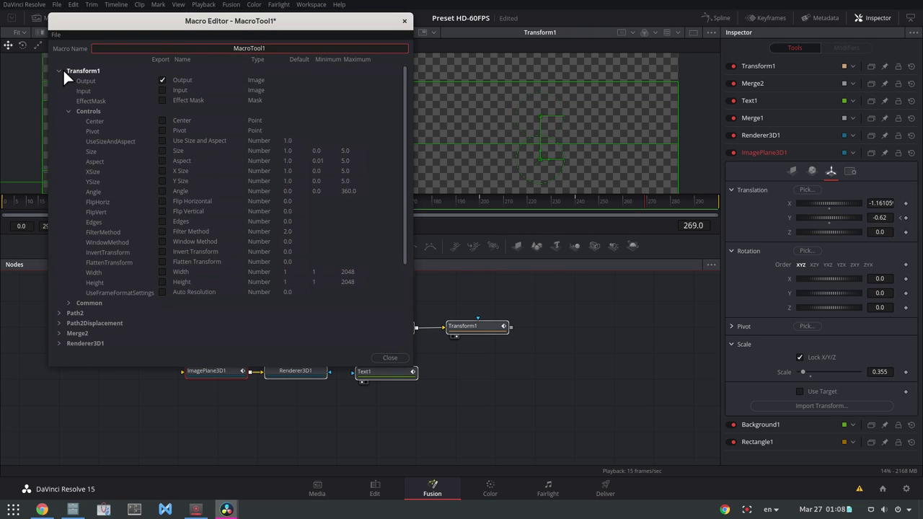
left_click(58, 71)
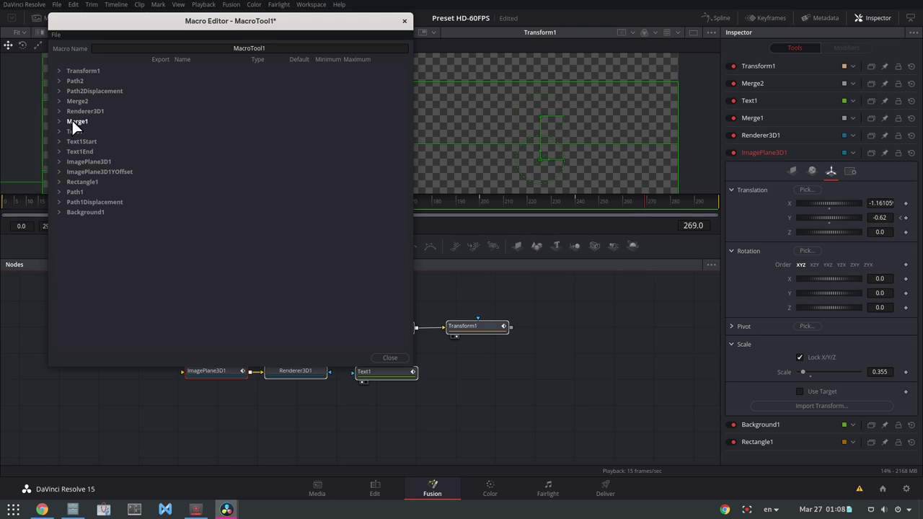
left_click_drag(87, 202, 264, 264)
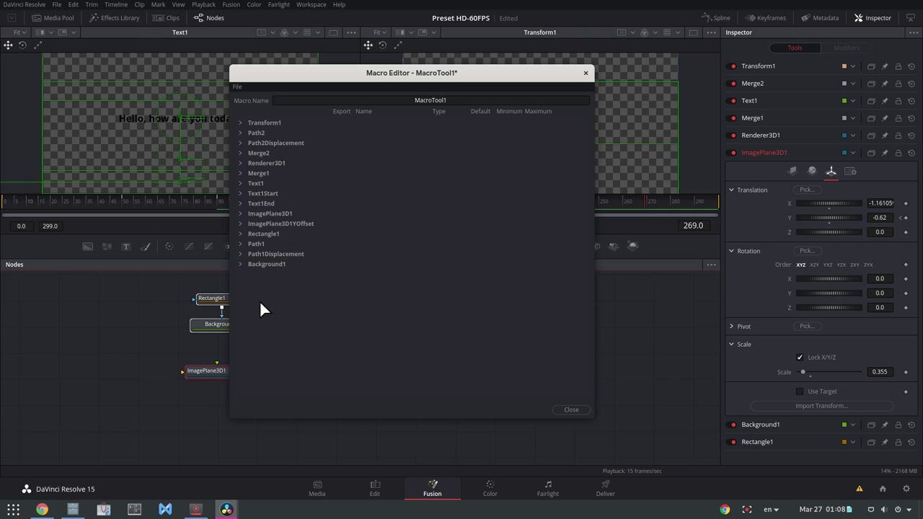
Step: Export Text1's text, font, colour and size inputs in the Macro Editor
left_click(241, 183)
left_click(249, 234)
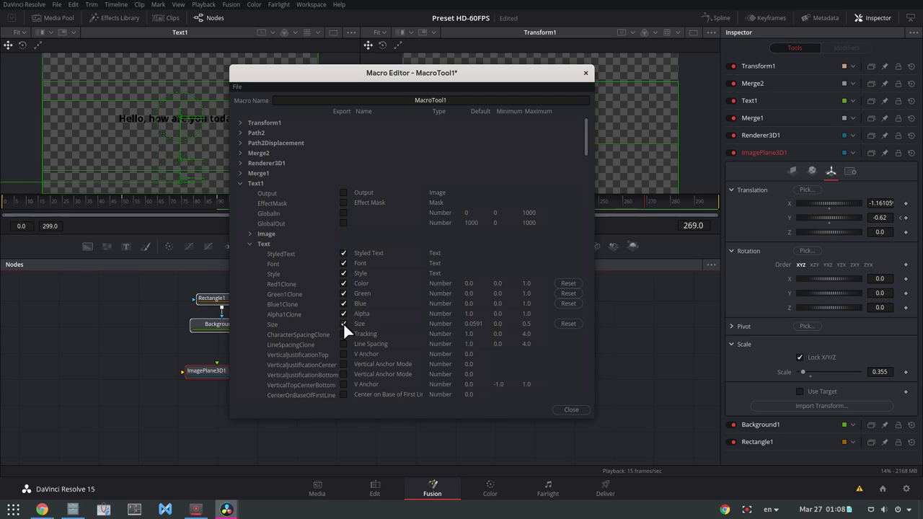
left_click(250, 244)
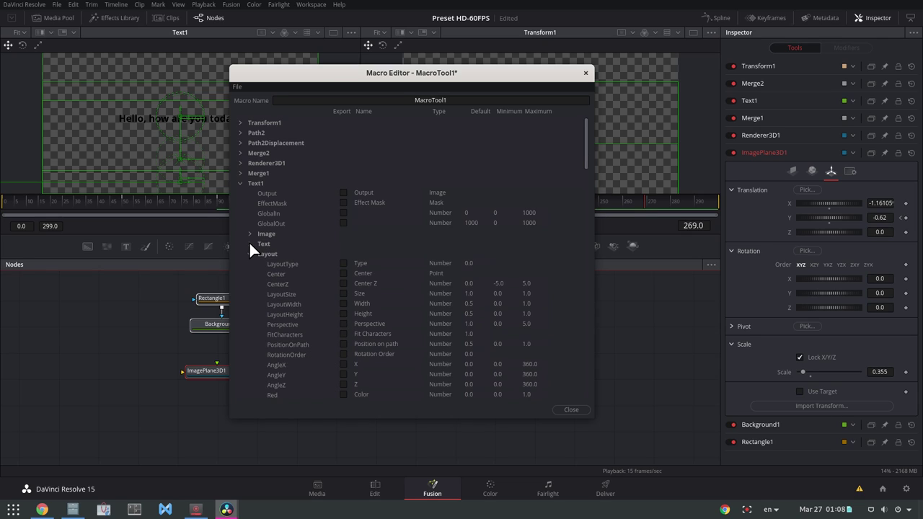
left_click(240, 183)
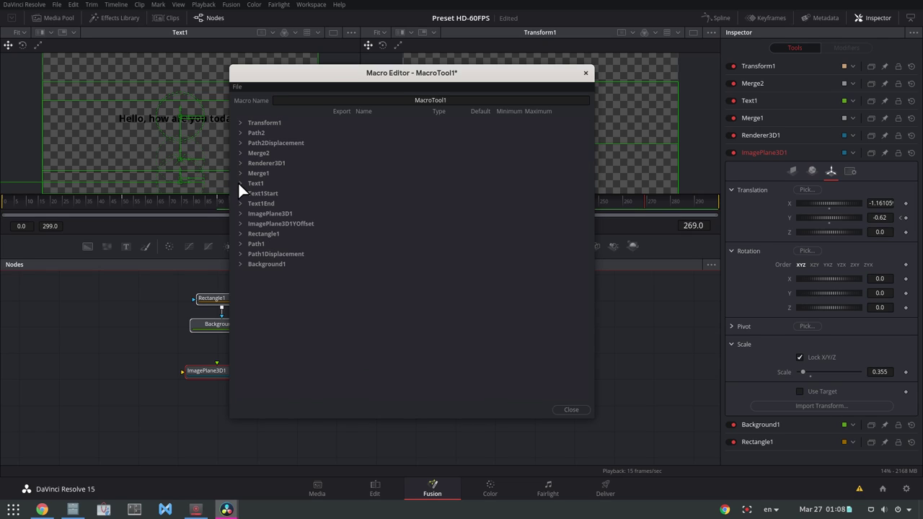
Step: Export Background1's Color settings, then expand ImagePlane3D1's inputs
left_click(240, 264)
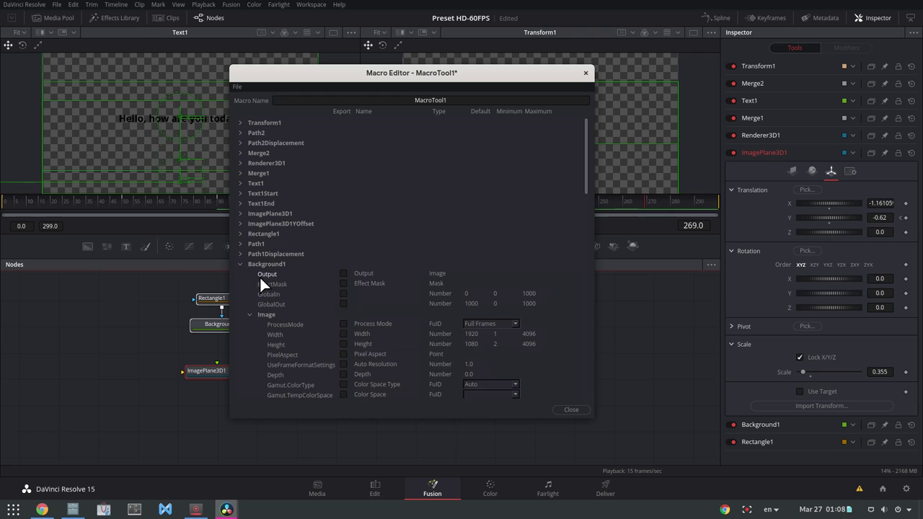
left_click(249, 315)
left_click(249, 325)
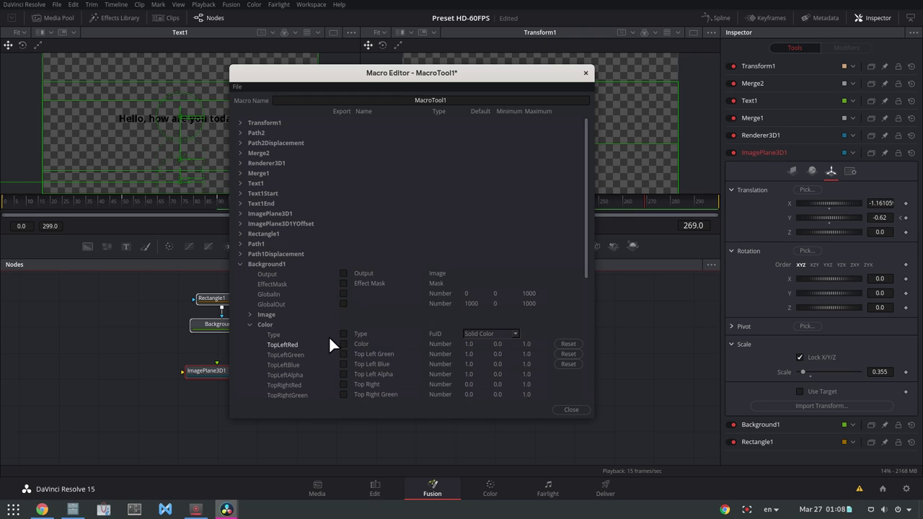
scroll(321, 331, "down", 2)
scroll(321, 331, "down", 1)
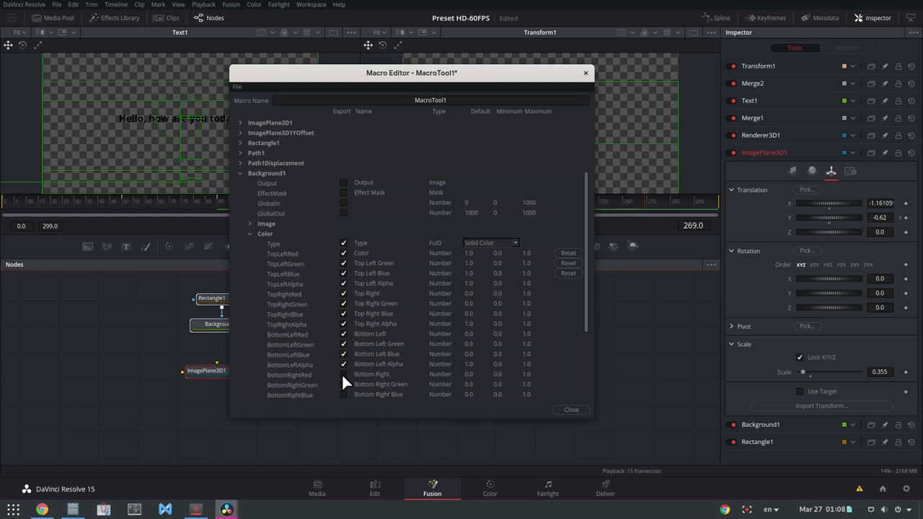
scroll(333, 354, "down", 1)
scroll(333, 347, "down", 2)
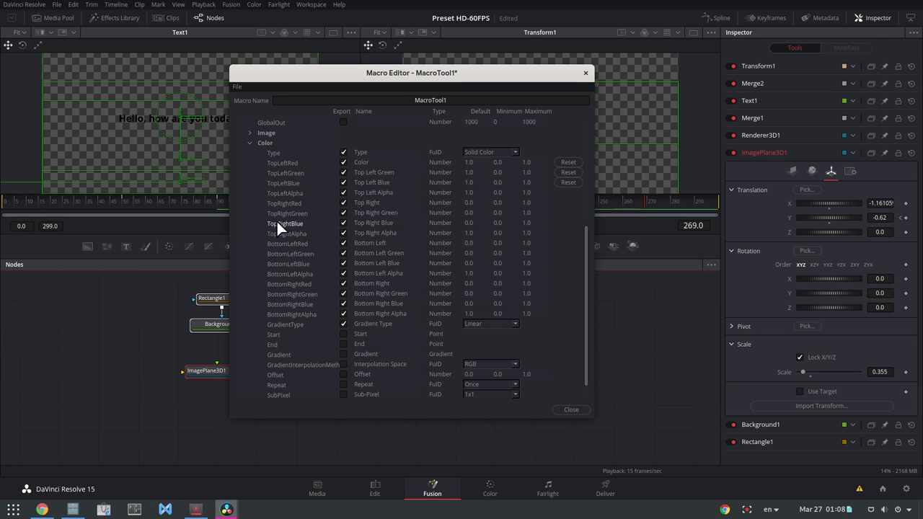
left_click(249, 143)
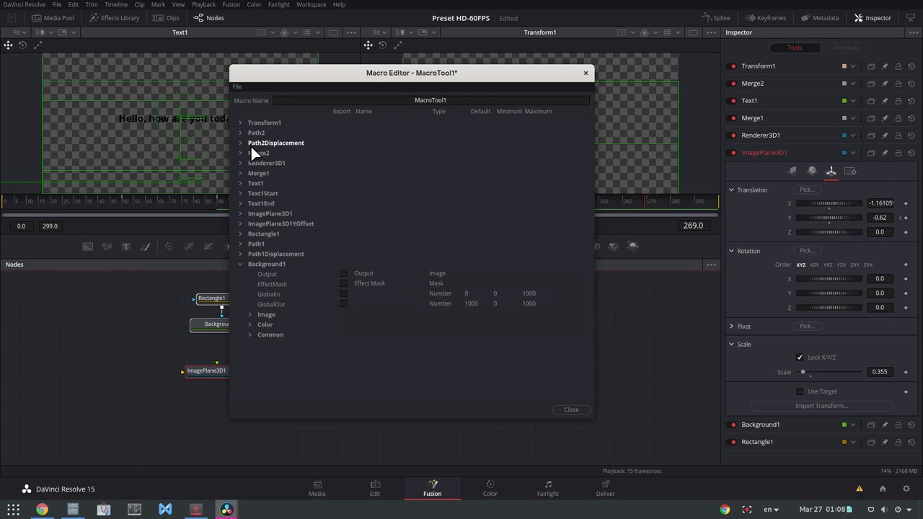
left_click(241, 264)
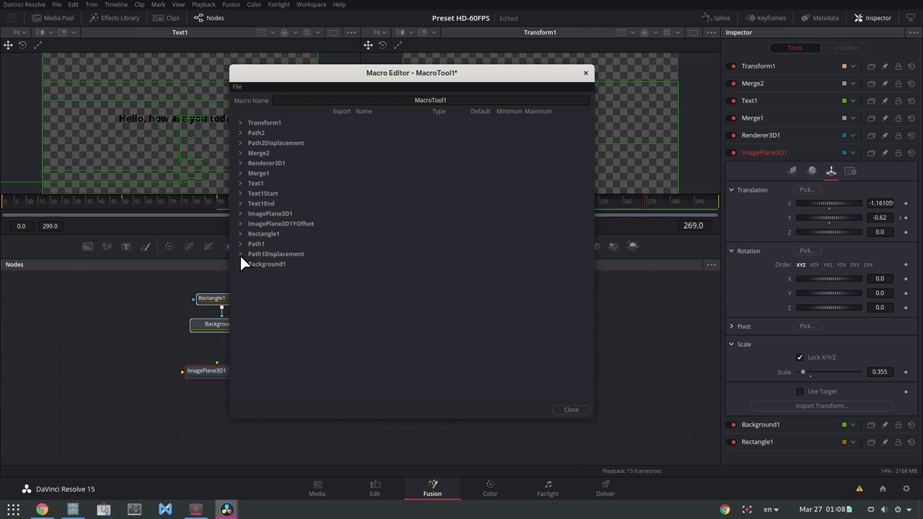
left_click(241, 214)
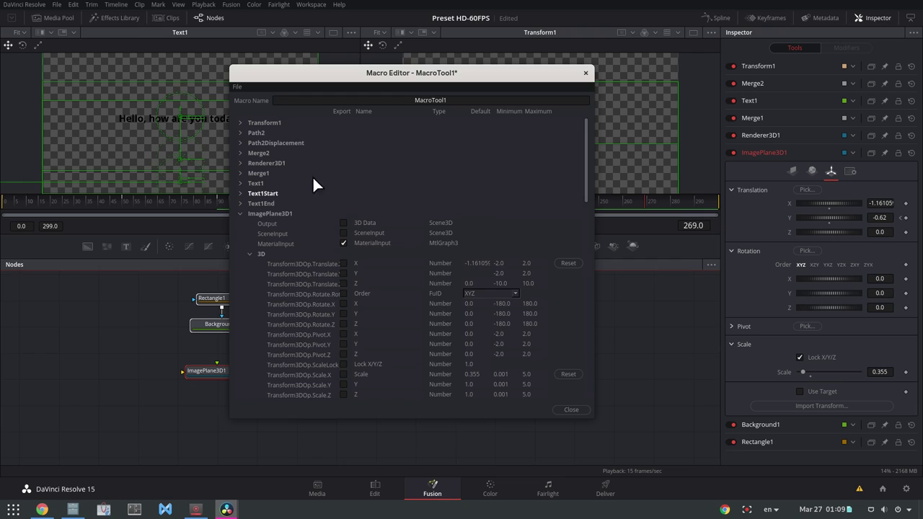
Step: Save the macro as 'My First Template.setting' in the home folder and close the Macro Editor
left_click(236, 86)
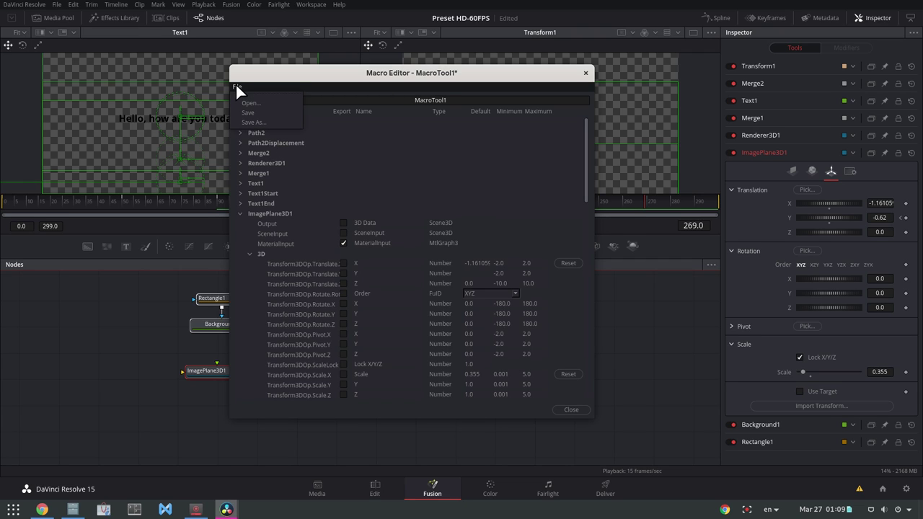
left_click(251, 122)
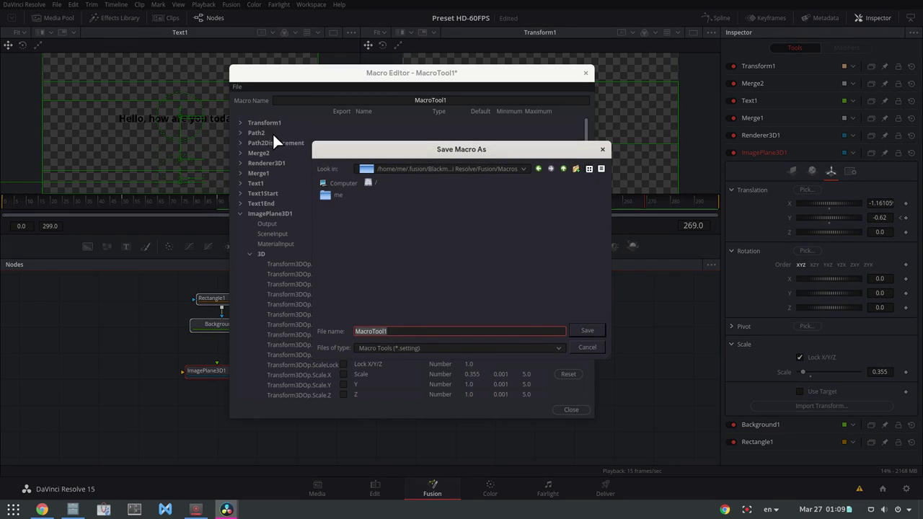
left_click(336, 198)
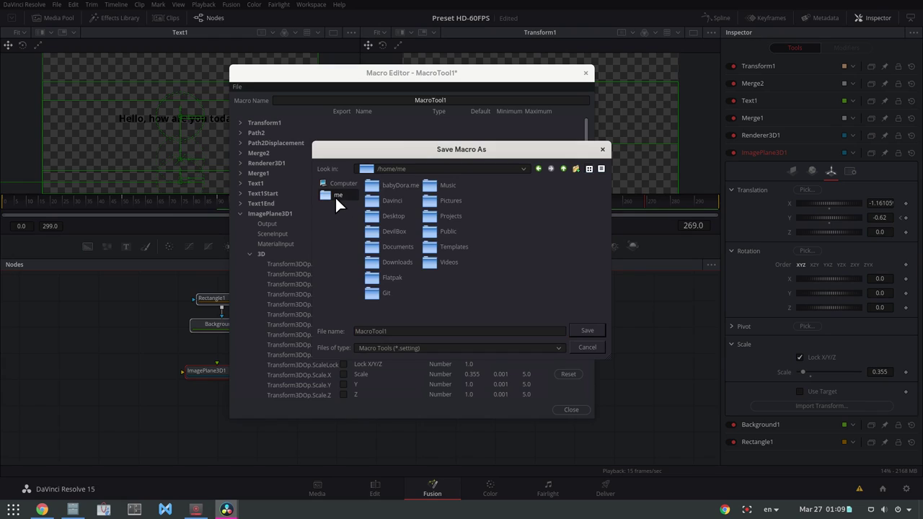
double_click(409, 331)
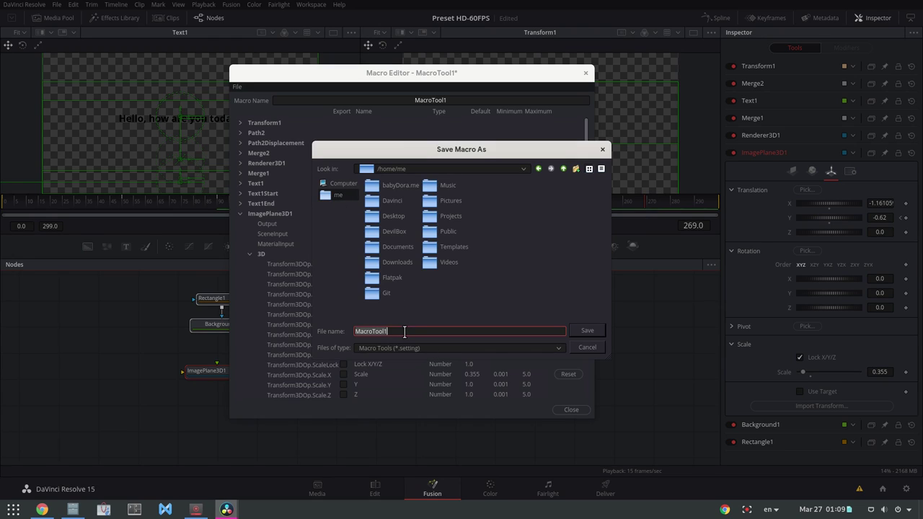
type("My ")
type("Firs")
type("t Templa")
type("te.sett")
type("ing")
left_click(596, 331)
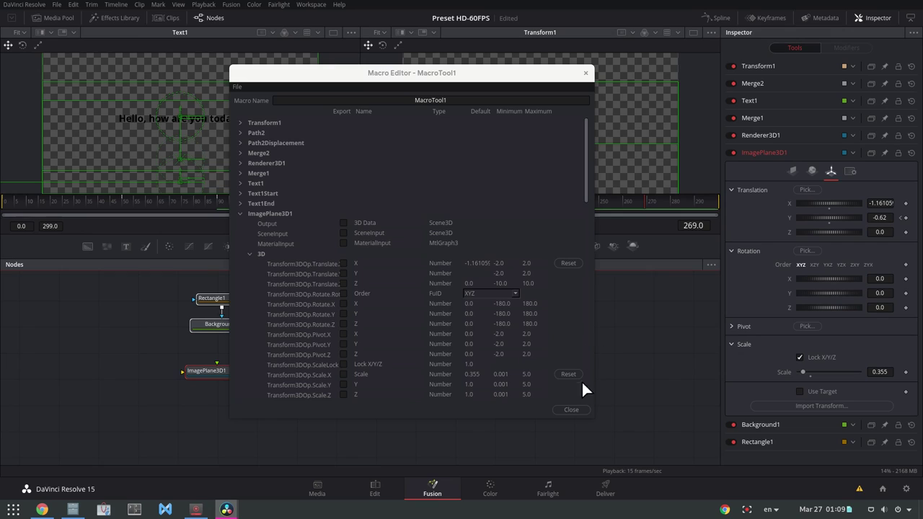
left_click(571, 409)
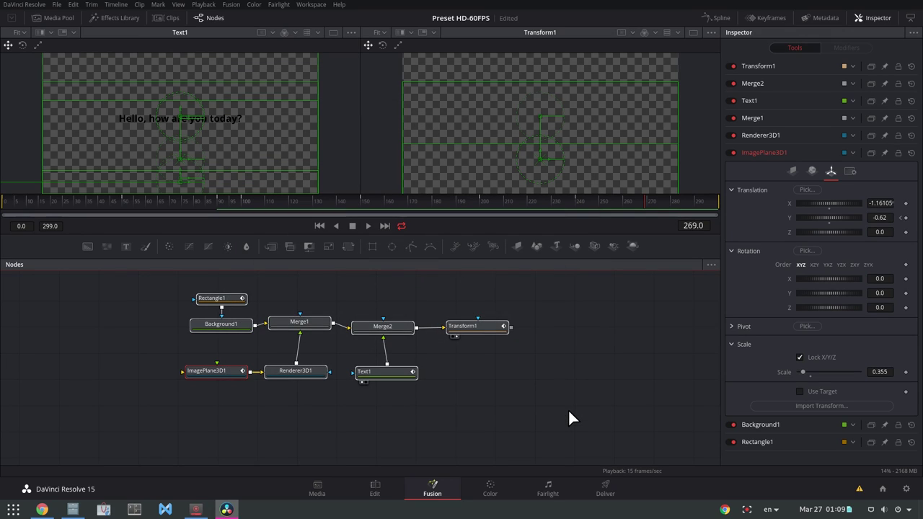
Step: Quit DaVinci Resolve without saving the Preset HD-60FPS project
left_click(29, 10)
left_click(30, 47)
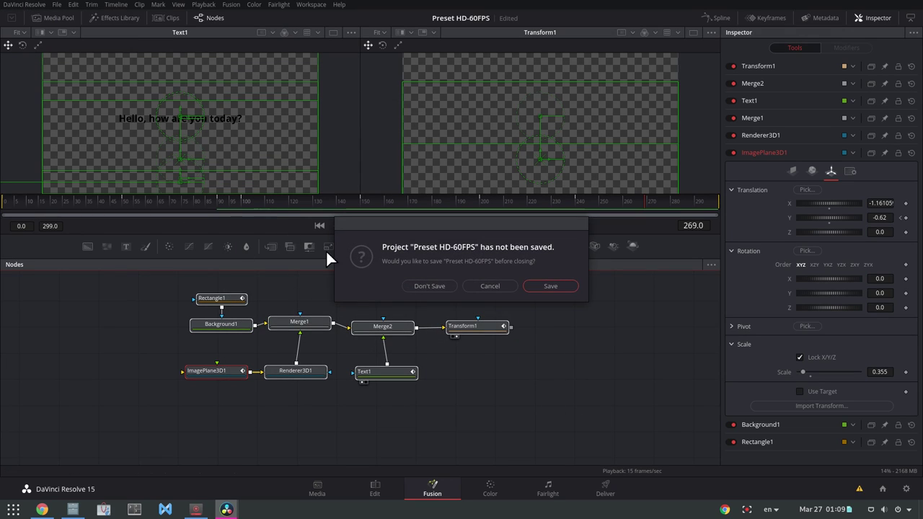
left_click(425, 283)
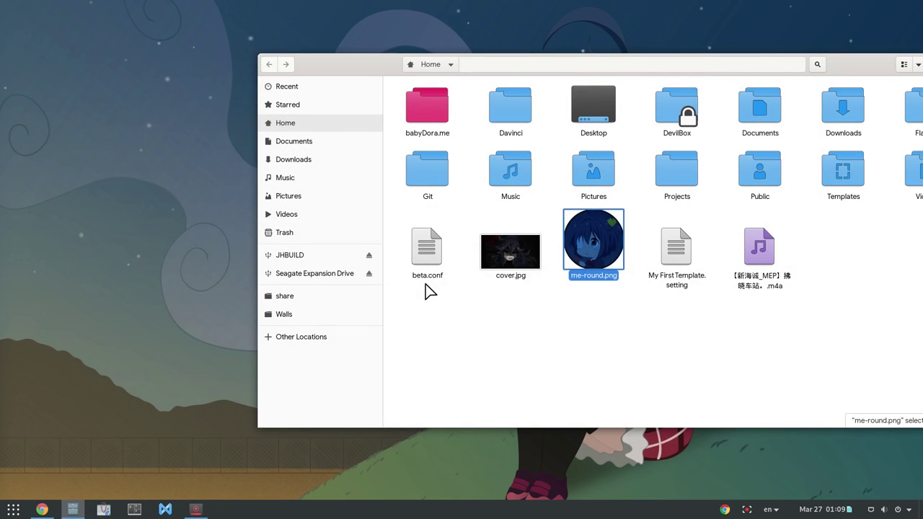
Step: Copy My First Template.setting in the file manager
left_click_drag(550, 324, 330, 324)
right_click(449, 257)
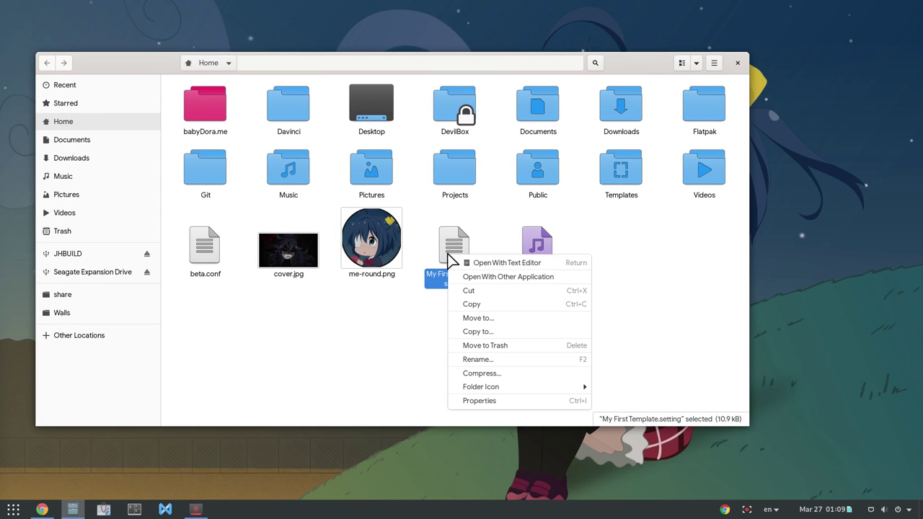
left_click(476, 304)
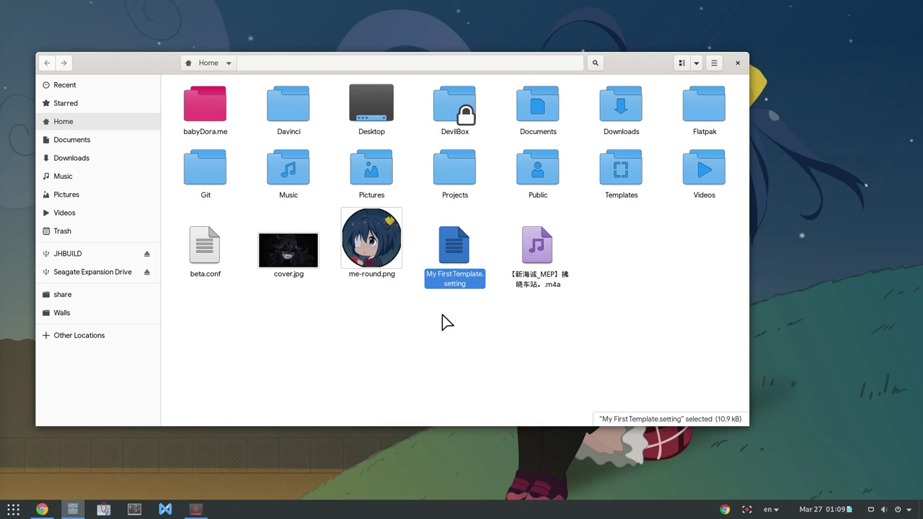
Step: Open the hidden .fusion folder in a new file-manager tab
key("ctrl+t")
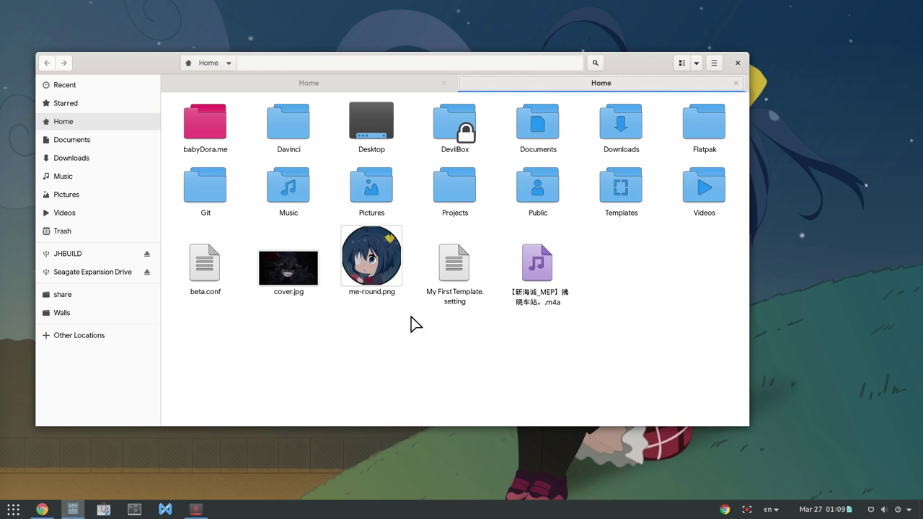
key("ctrl+l")
key("End")
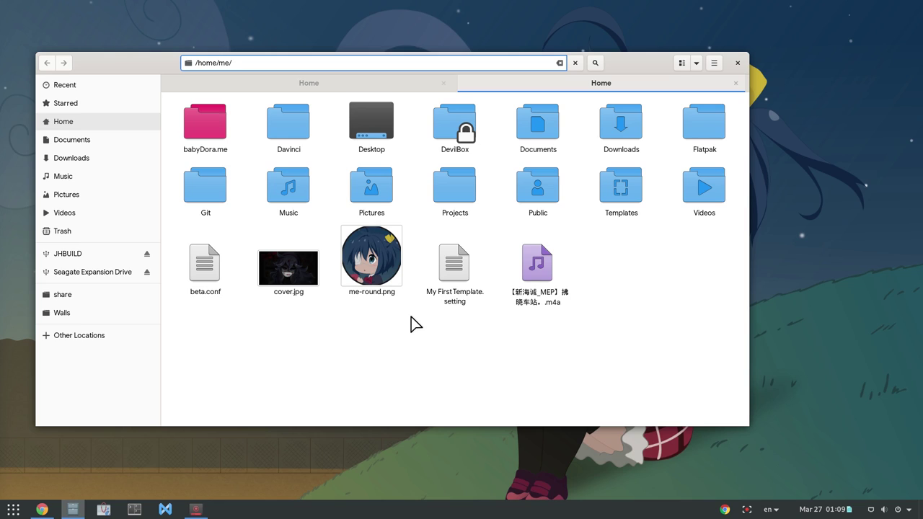
type("fusion/")
key("Return")
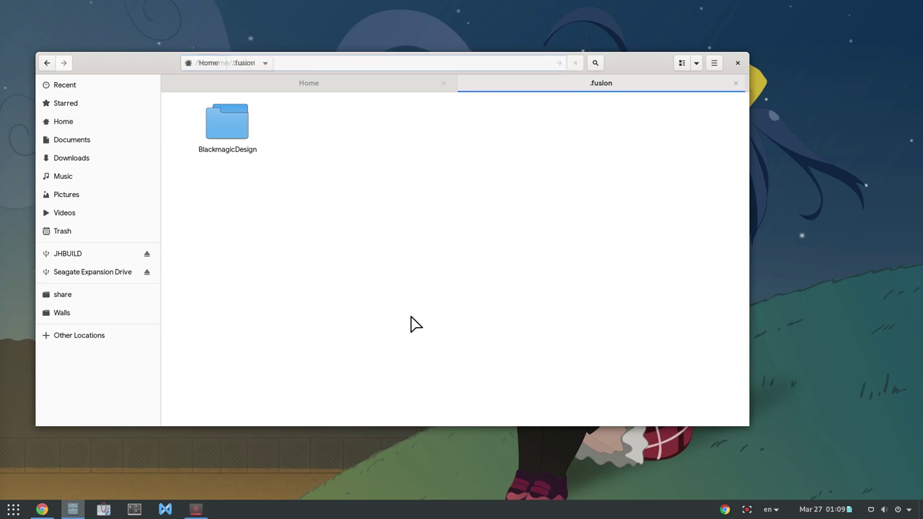
Step: Paste the template into BlackmagicDesign/DaVinci Resolve/Fusion/Templates/Edit/Titles
left_click(238, 129)
double_click(238, 124)
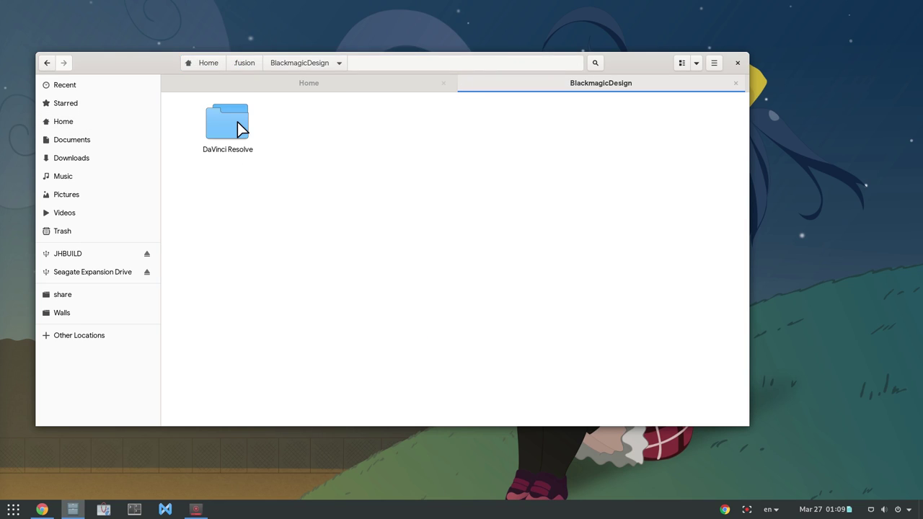
double_click(238, 124)
double_click(238, 124)
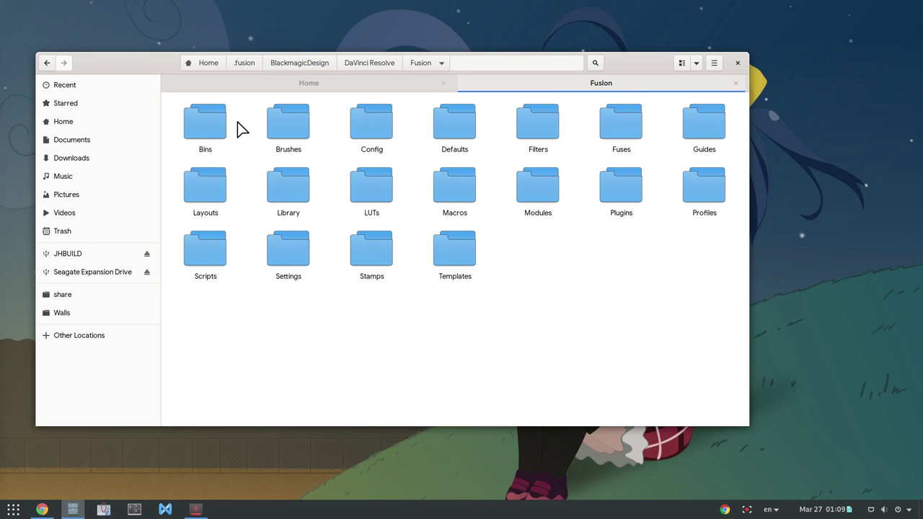
double_click(465, 257)
double_click(216, 122)
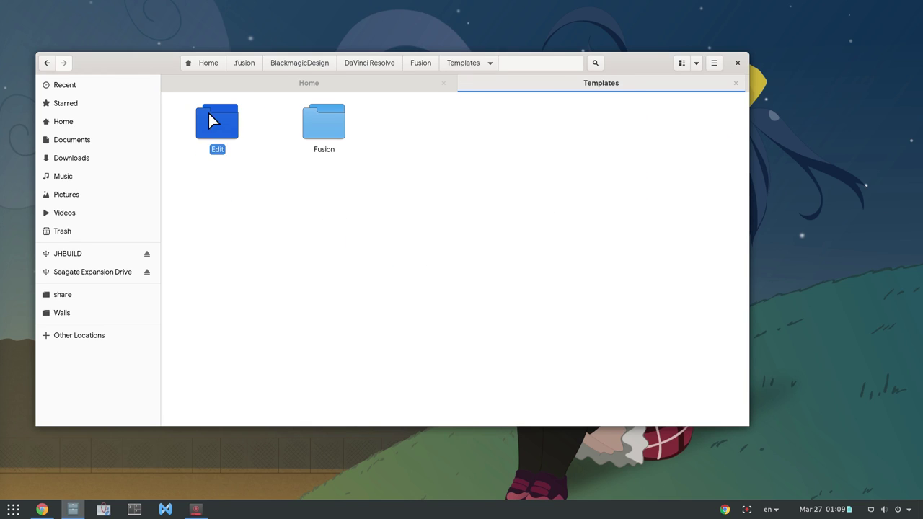
double_click(221, 121)
right_click(320, 181)
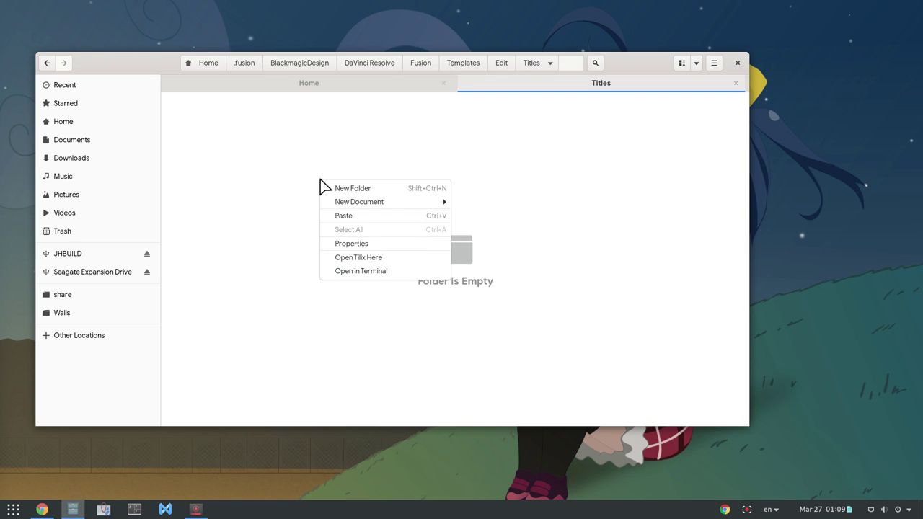
left_click(354, 217)
Step: Return to the Home tab and launch DaVinci Resolve from Activities
left_click_drag(326, 215, 426, 229)
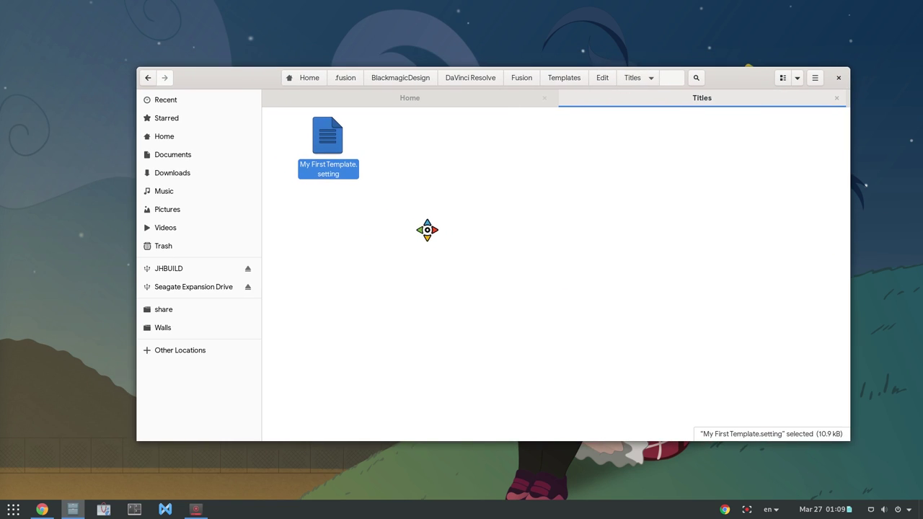
left_click(407, 101)
key("super")
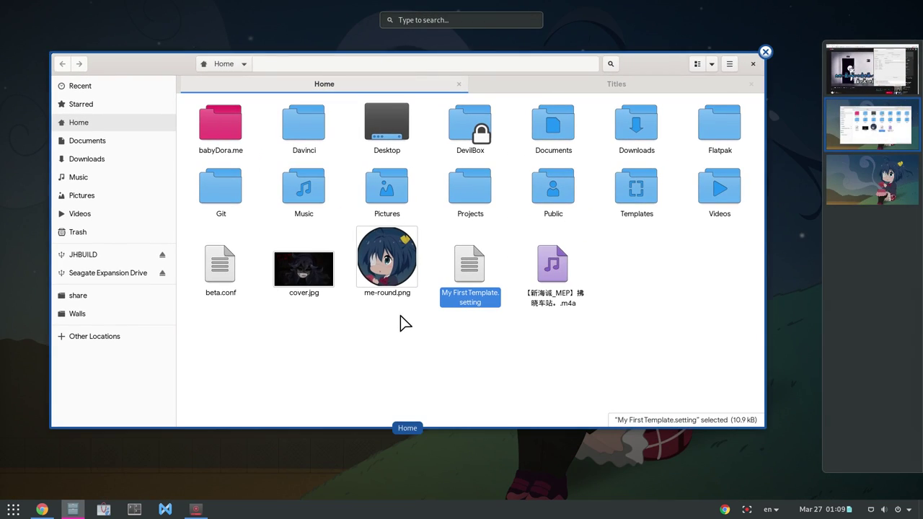
type("res")
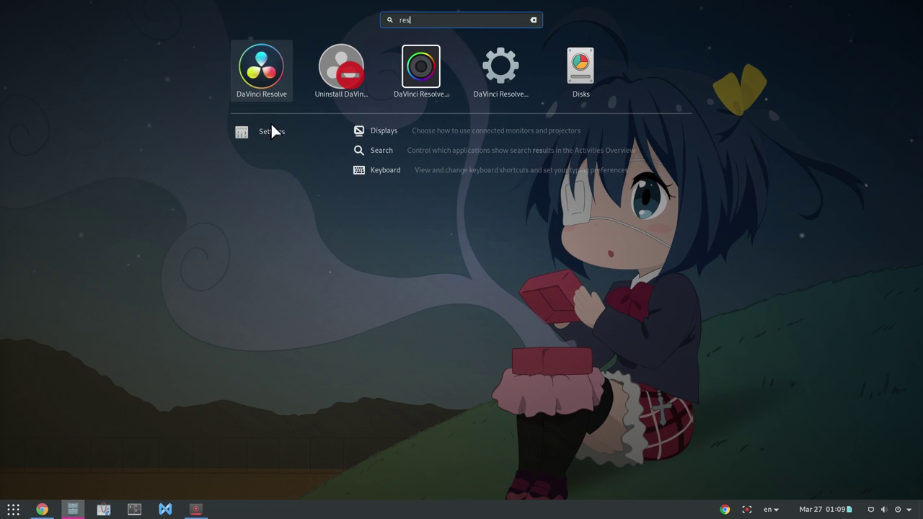
left_click(265, 91)
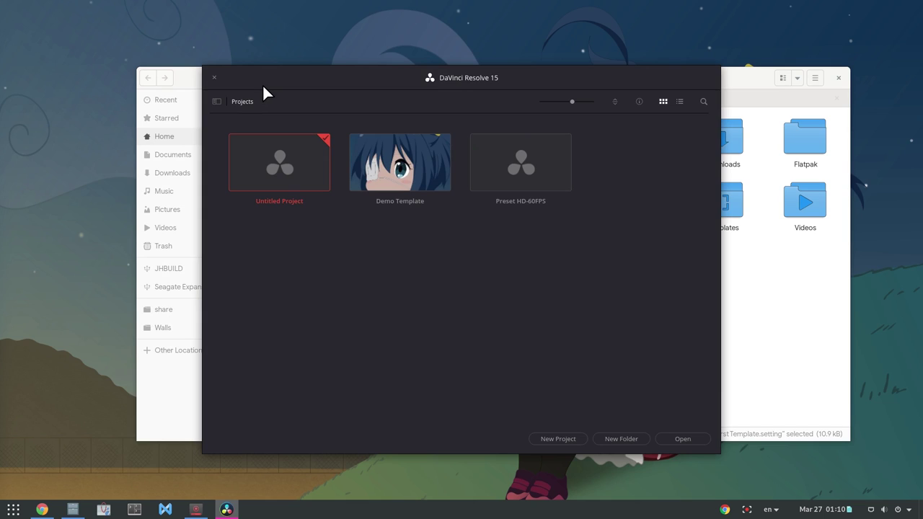
Step: Open Preset HD-60FPS, add cover.jpg to the media pool and a new timeline, extended to about 19 seconds
double_click(527, 159)
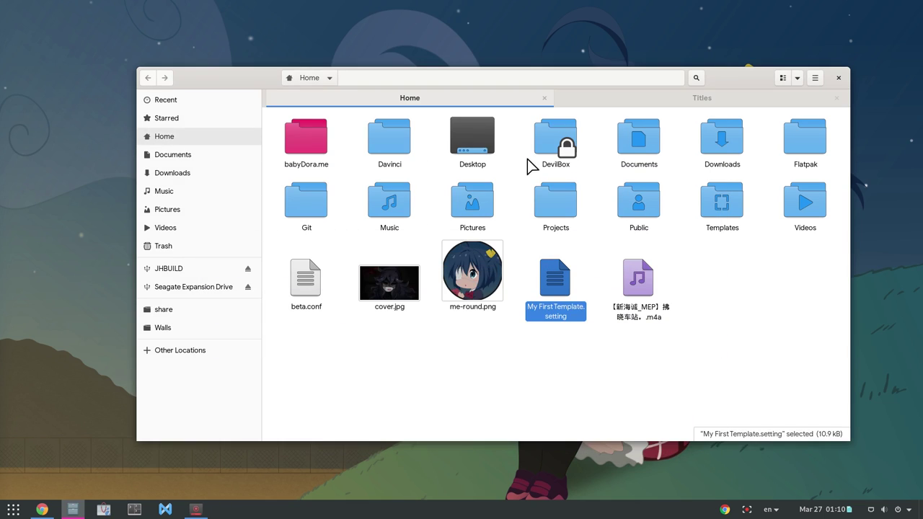
left_click(375, 489)
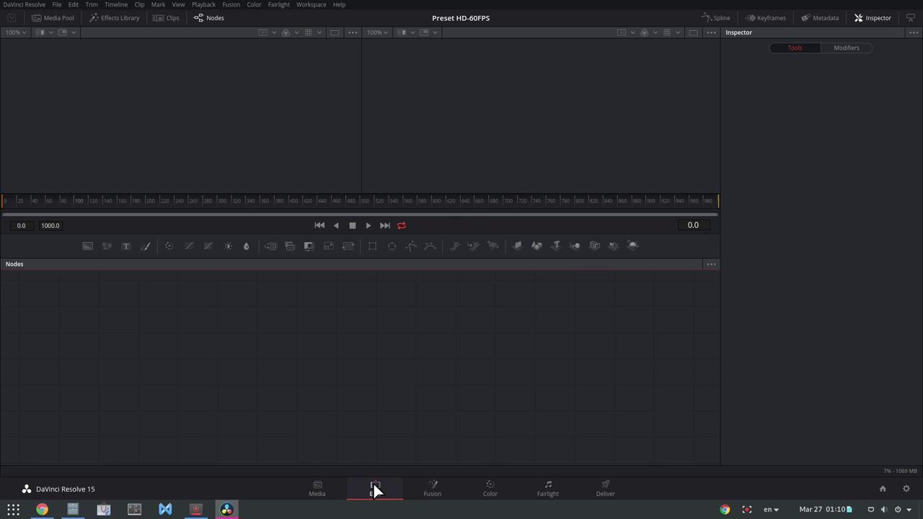
key("super")
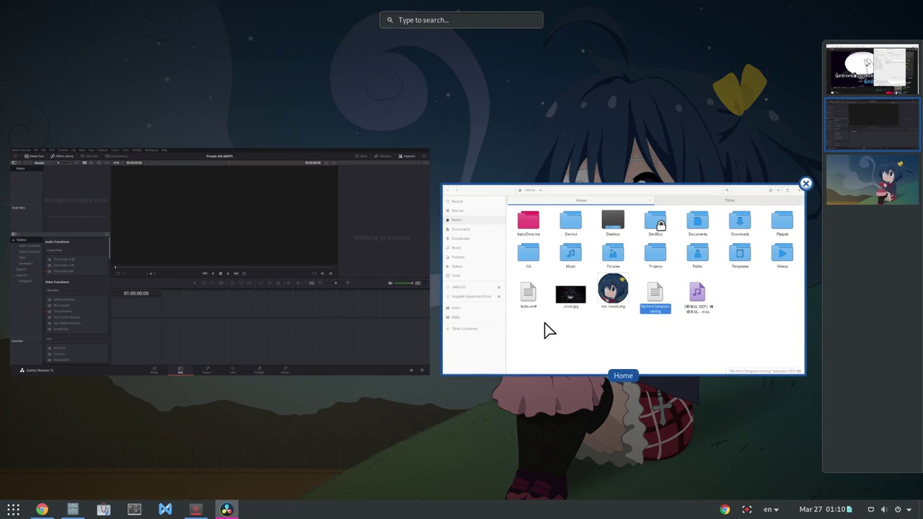
left_click(542, 330)
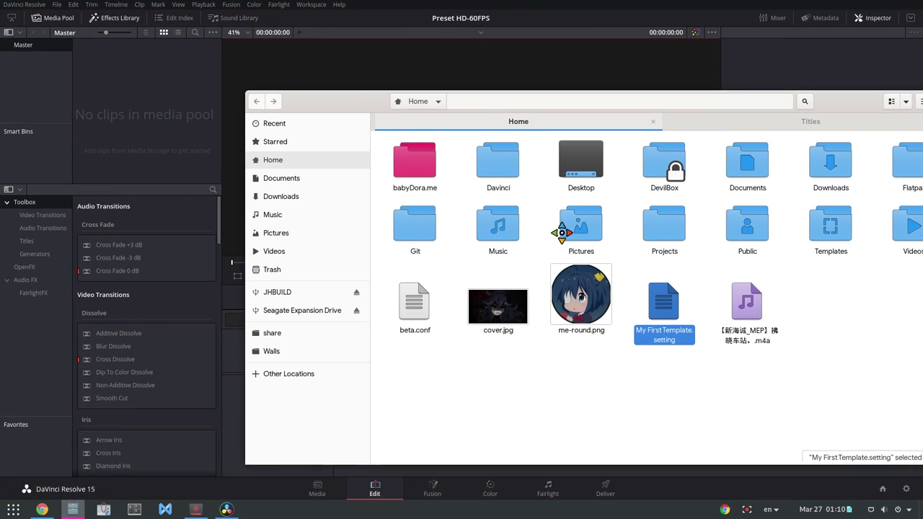
left_click_drag(431, 227, 595, 251)
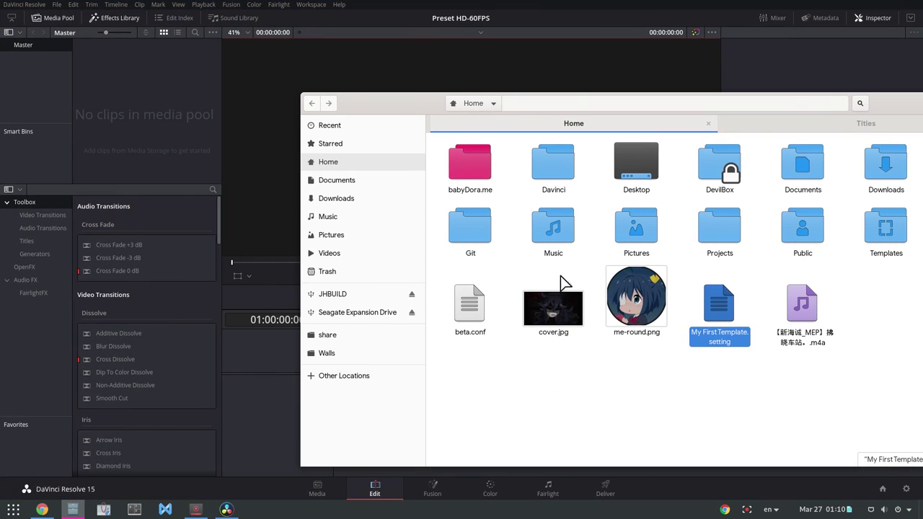
left_click_drag(553, 309, 132, 123)
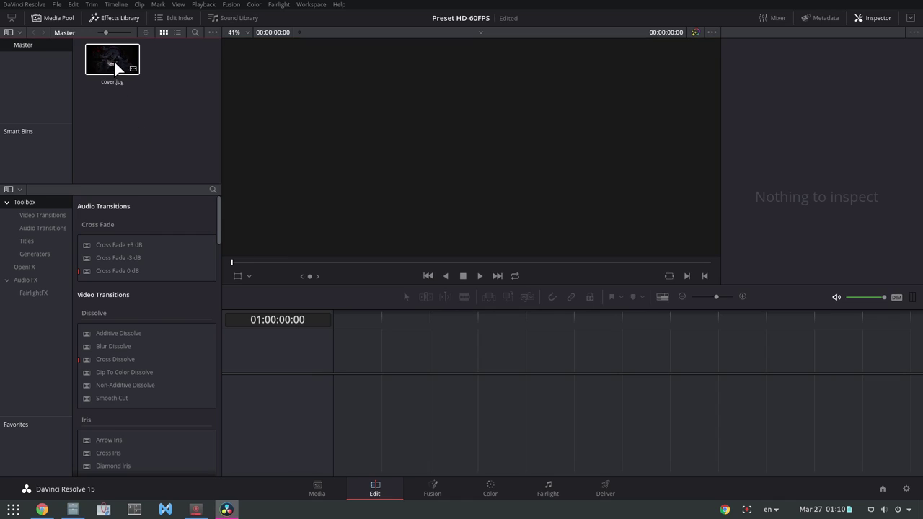
left_click_drag(113, 59, 358, 374)
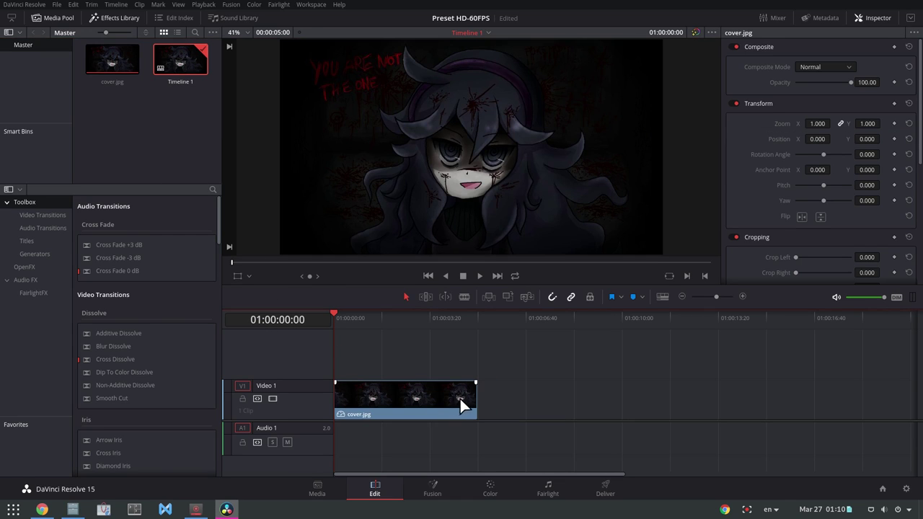
left_click_drag(477, 401, 882, 401)
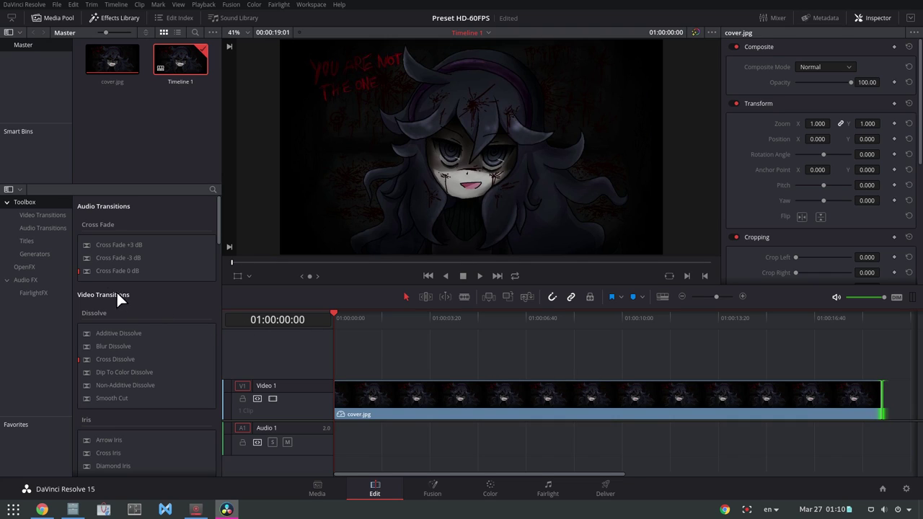
Step: Drag My First Template from the Titles list onto V2 above cover.jpg
left_click(28, 240)
scroll(154, 360, "down", 5)
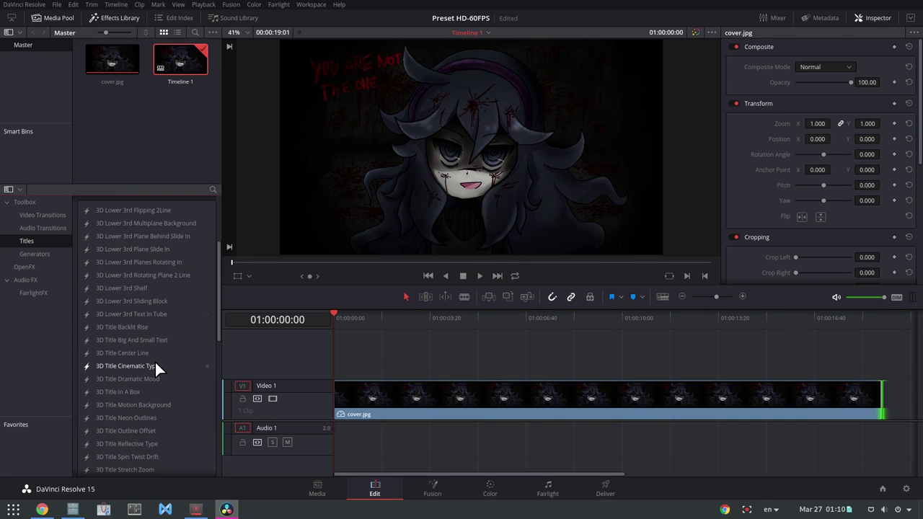
scroll(155, 360, "down", 5)
scroll(155, 360, "down", 5)
scroll(154, 360, "down", 5)
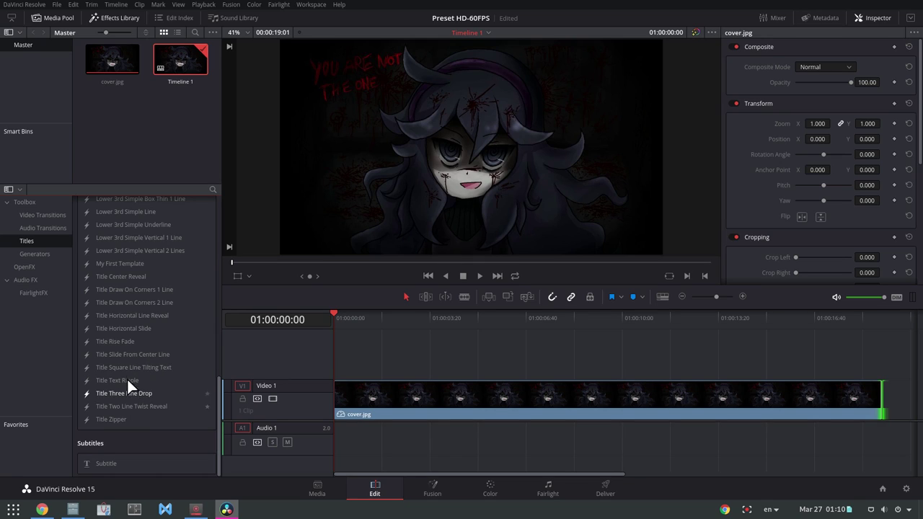
left_click_drag(124, 263, 395, 355)
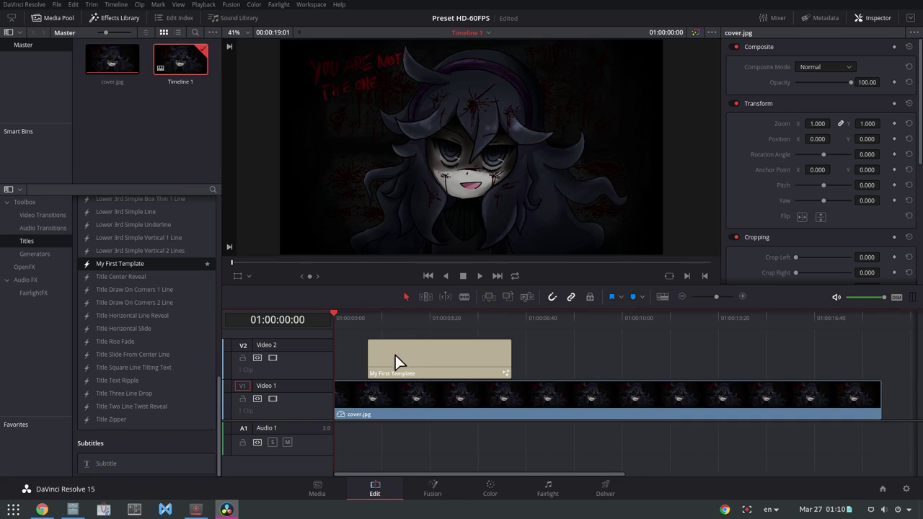
Step: Preview the title's animation, then park the playhead at 01:00:03:00
left_click(368, 318)
key("space")
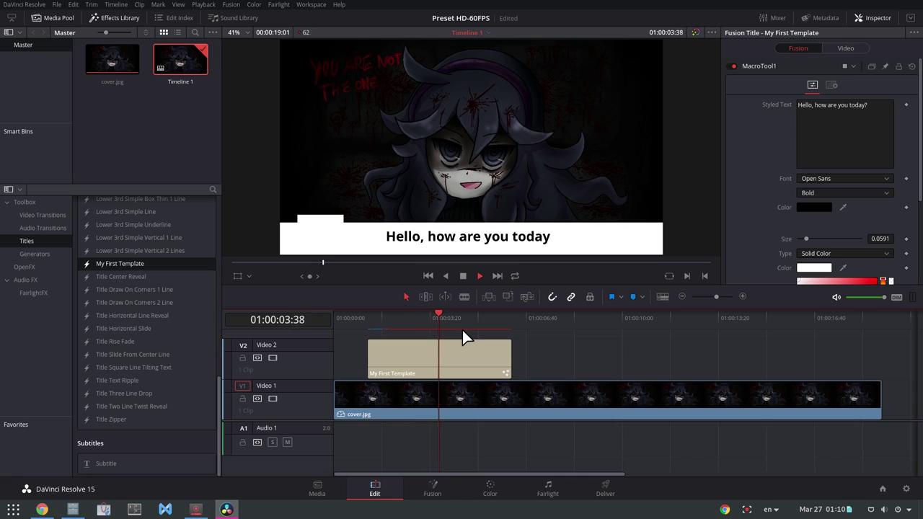
key("space")
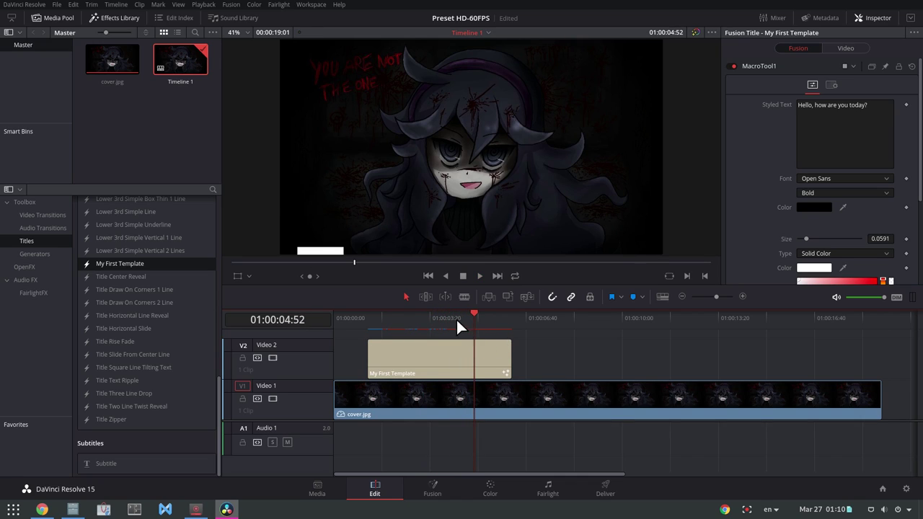
left_click(421, 316)
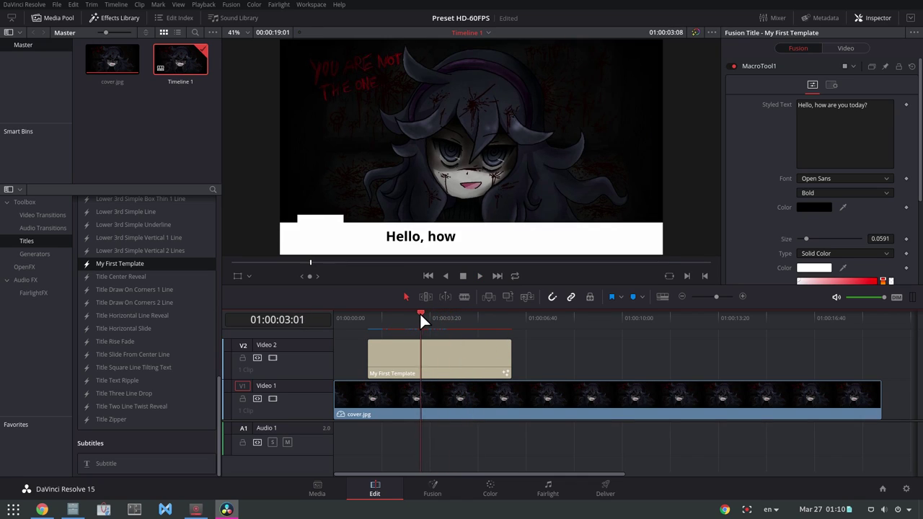
Step: On the Fusion page, shift the MacroTool1 and MediaOut1 nodes to the right
left_click(431, 497)
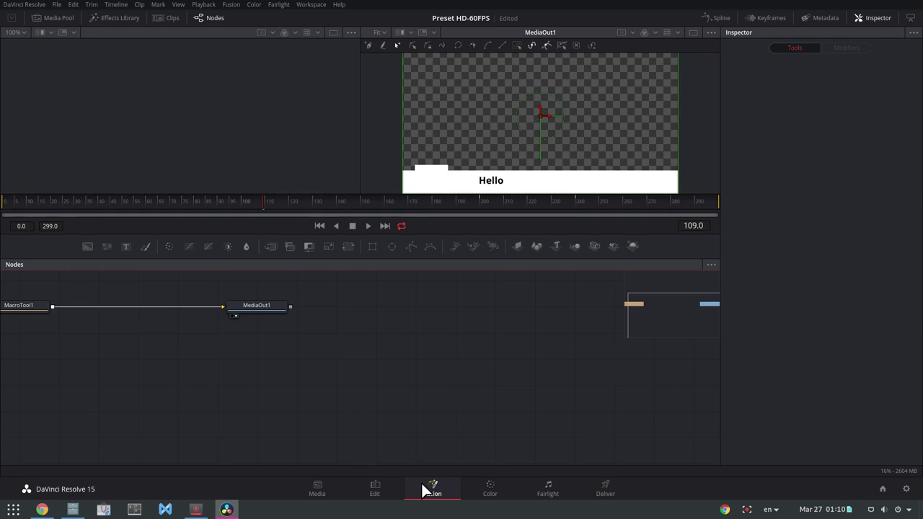
left_click_drag(324, 289, 15, 351)
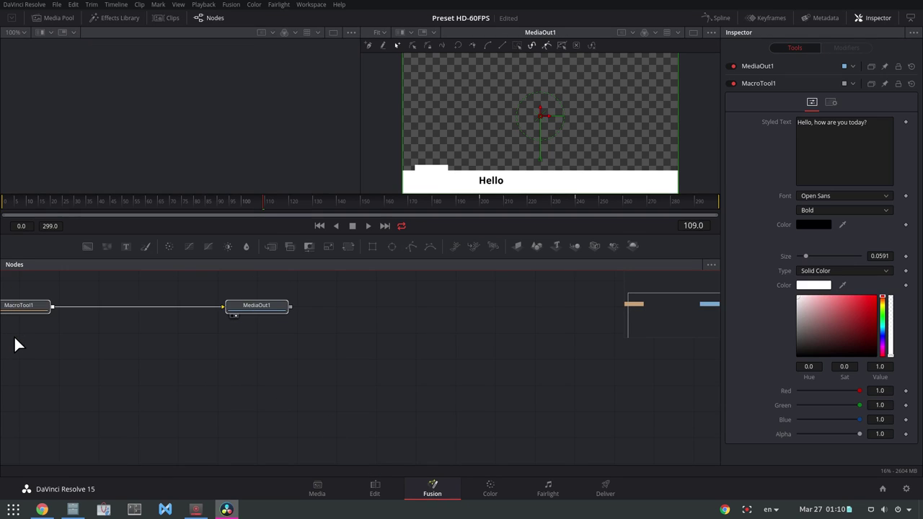
left_click_drag(25, 310, 174, 321)
left_click(192, 331)
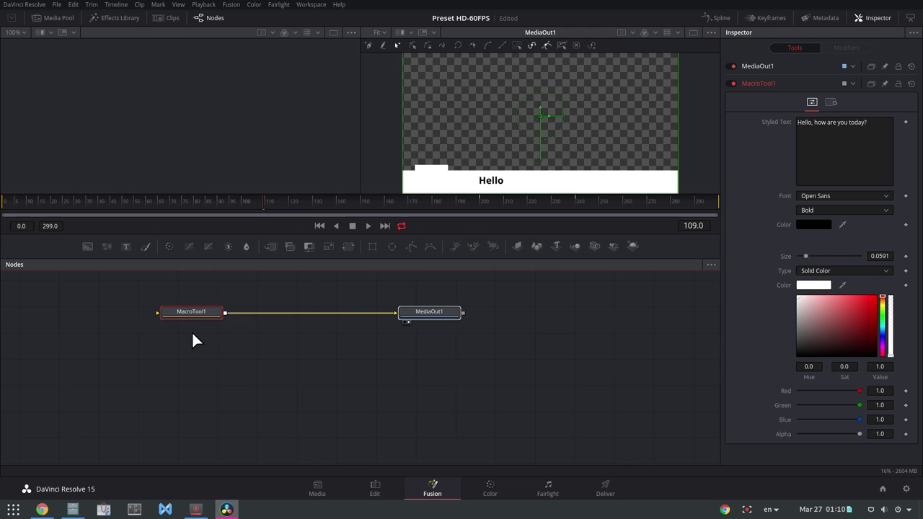
Step: Add me-round.png as a MediaIn node feeding MacroTool1, then go back to the Edit page
key("super")
left_click(561, 325)
mouse_move(636, 299)
left_mouse_down()
mouse_move(101, 364)
mouse_move(180, 308)
left_mouse_up()
left_click(166, 369)
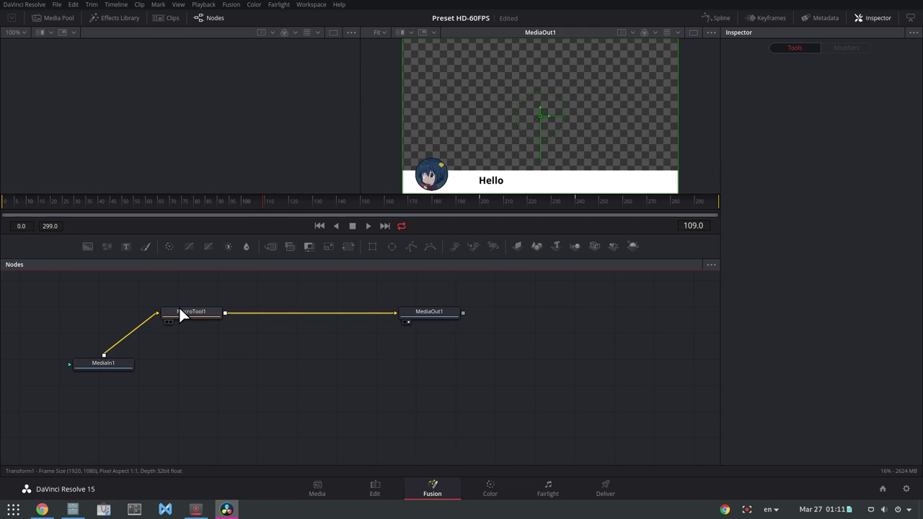
left_click(367, 485)
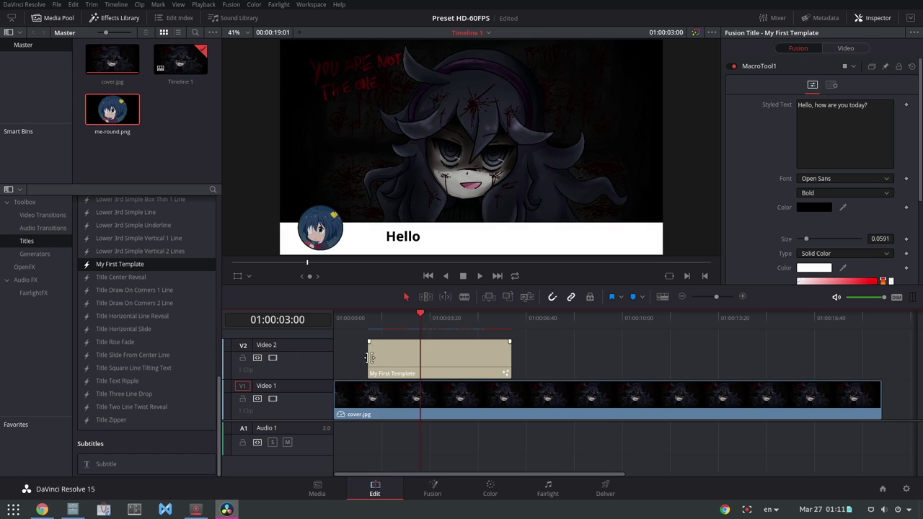
Step: Preview the timeline from near the start, then select the My First Template title clip
left_click(356, 318)
key("space")
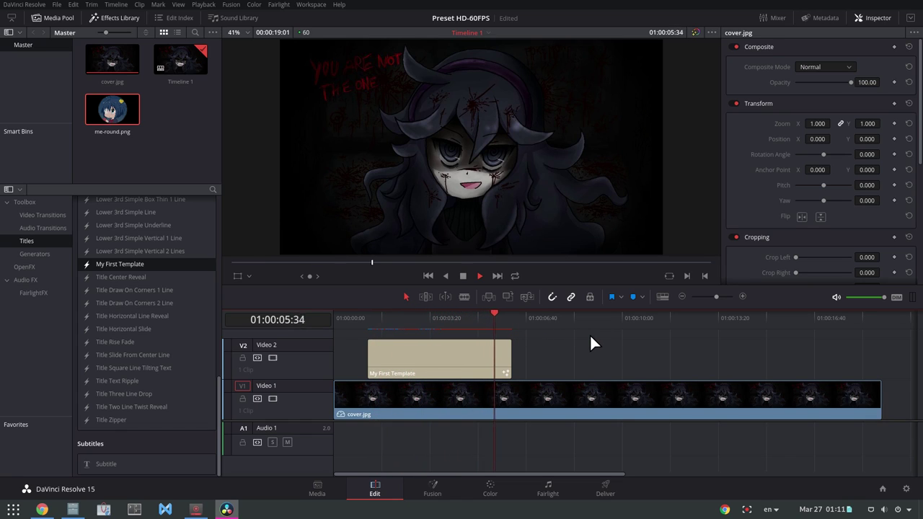
left_click(453, 354)
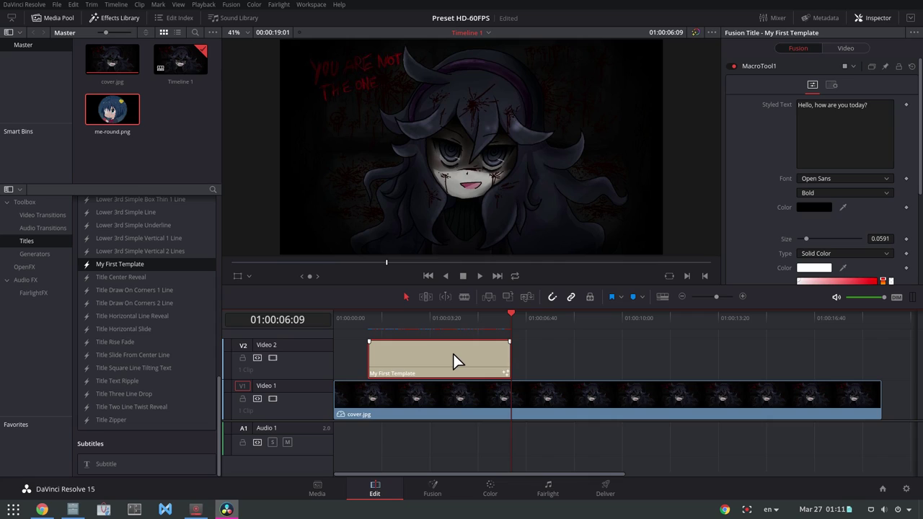
Step: Paste a second copy of the title later on V2 and scrub to where it fully shows
left_click(608, 322)
key("ctrl+v")
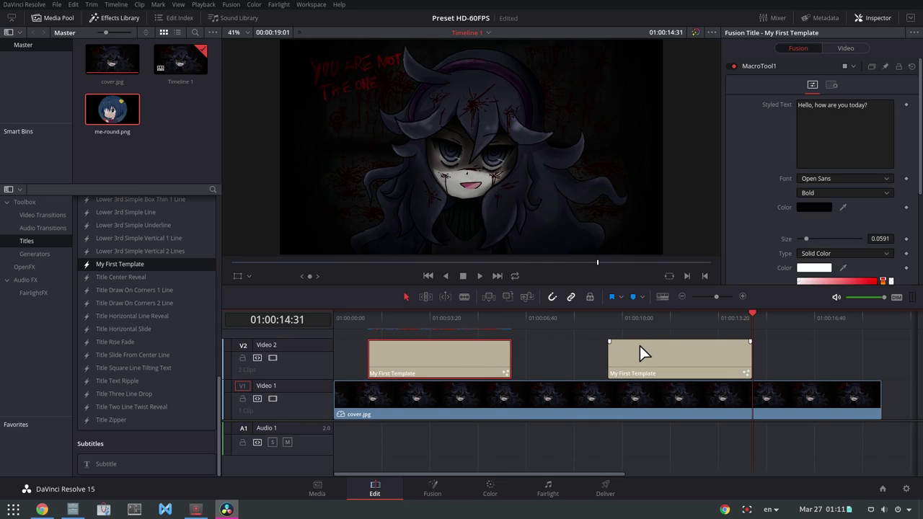
left_click(640, 347)
left_click(651, 324)
left_click_drag(651, 320, 704, 322)
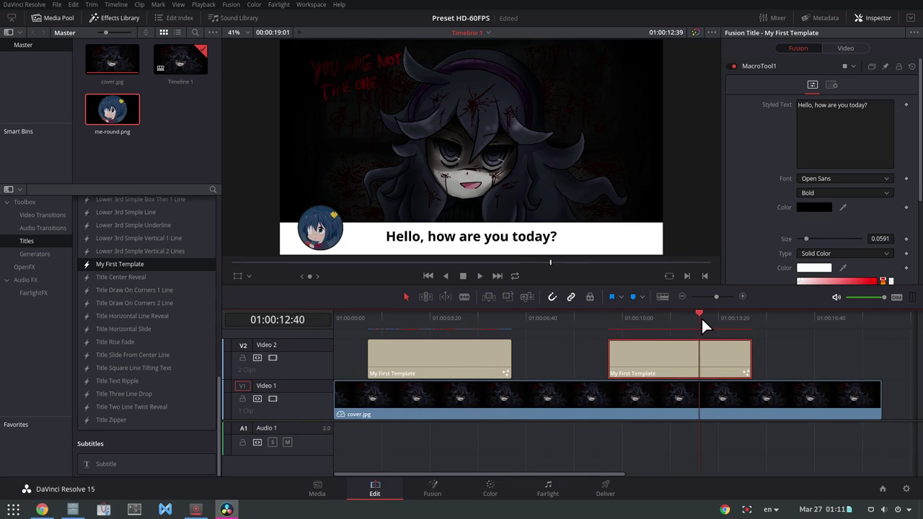
scroll(772, 230, "down", 2)
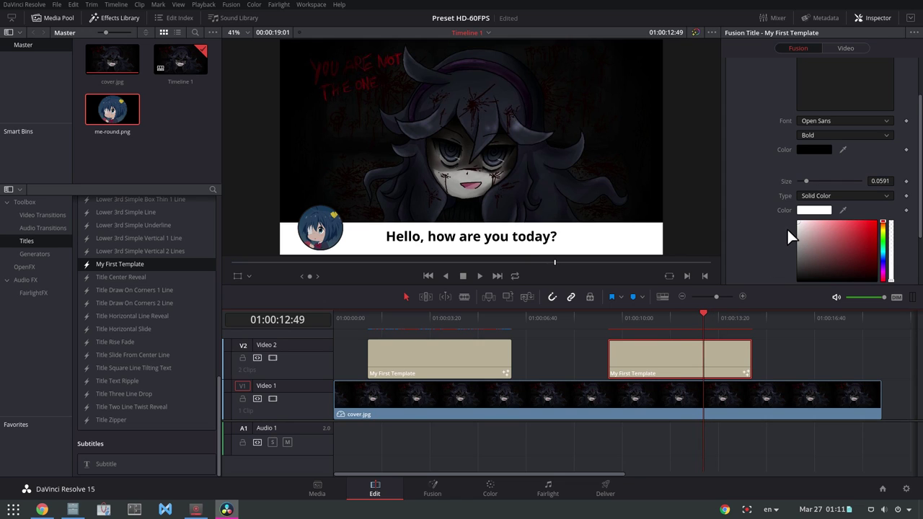
Step: Set the title's background bar colour to dark navy blue #191e4b
left_click(811, 209)
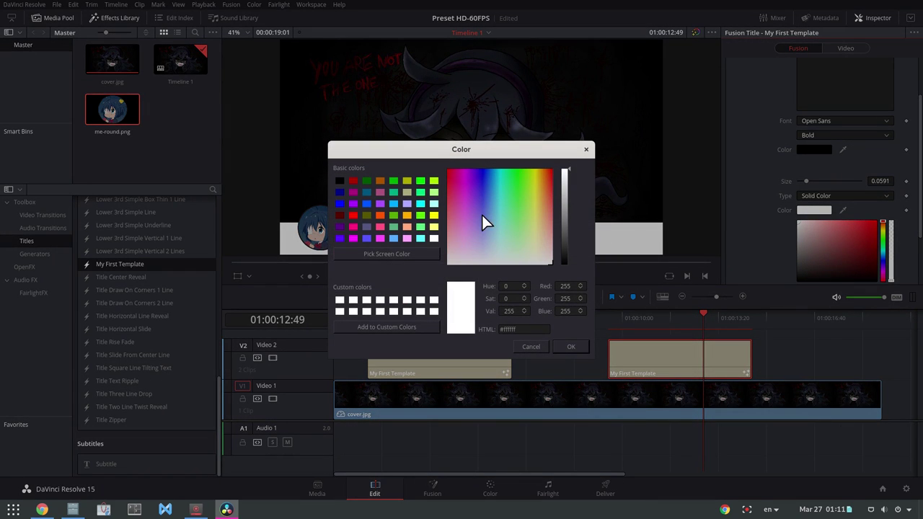
left_click(366, 204)
left_click_drag(506, 205, 473, 179)
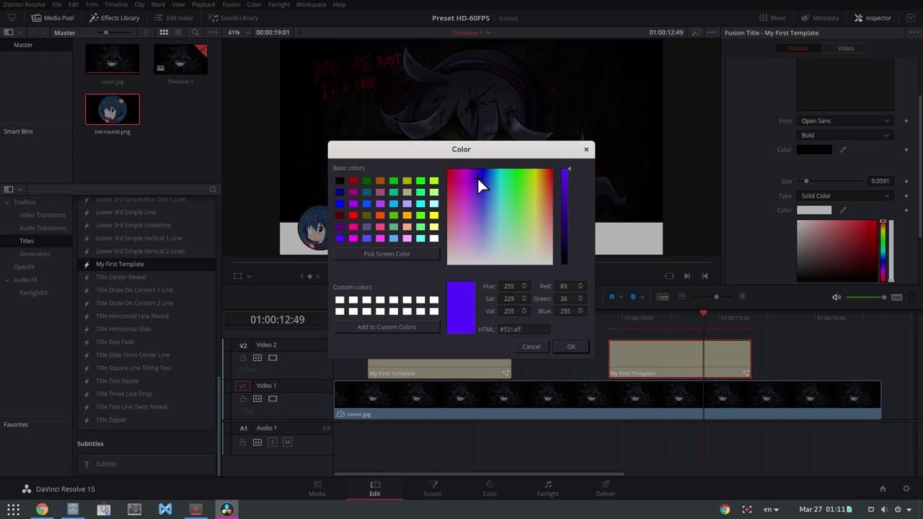
left_click_drag(473, 180, 472, 192)
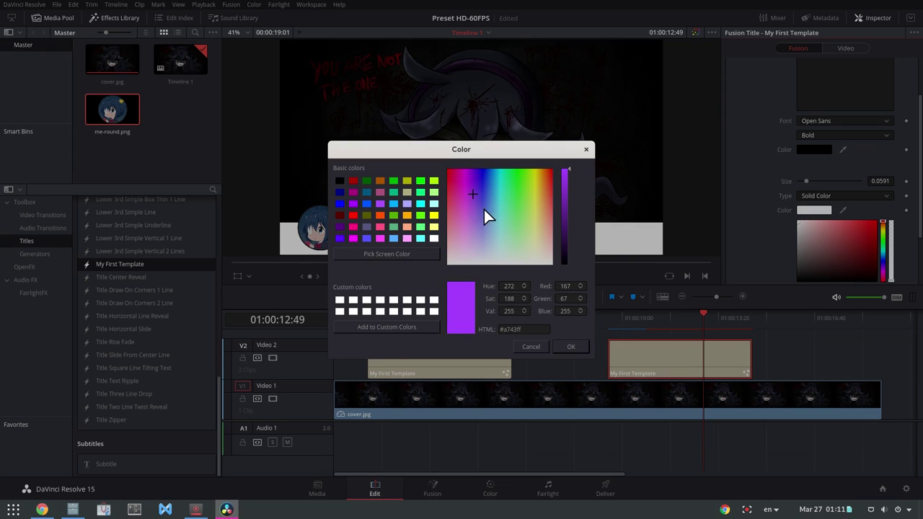
left_click(483, 201)
left_click_drag(565, 206, 562, 237)
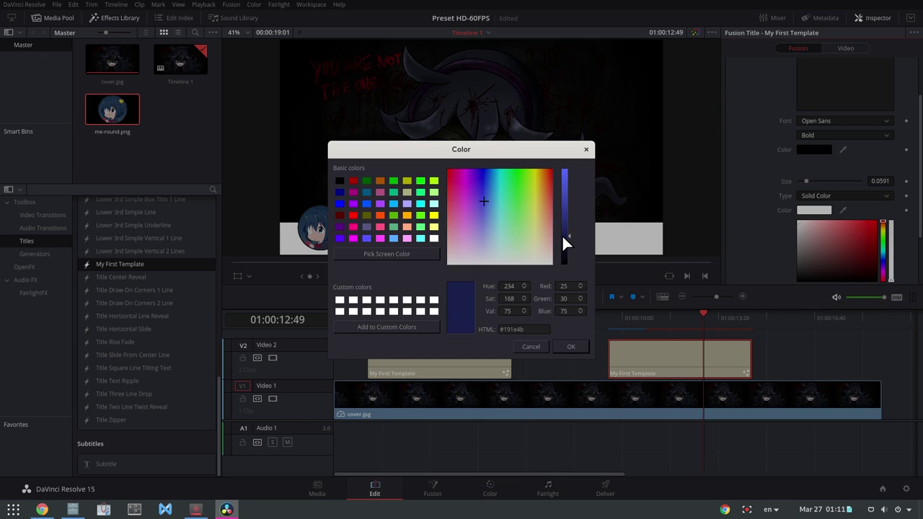
left_click(570, 347)
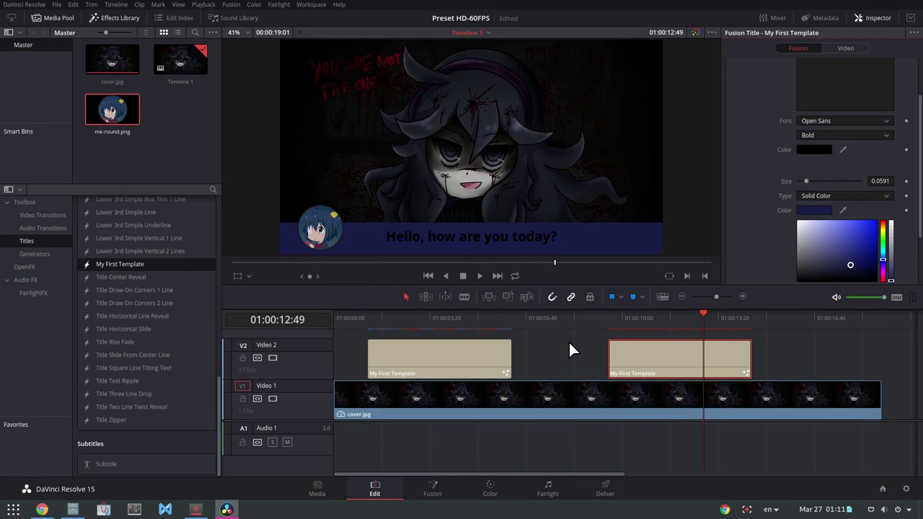
Step: Set the title's text colour to white
left_click(809, 152)
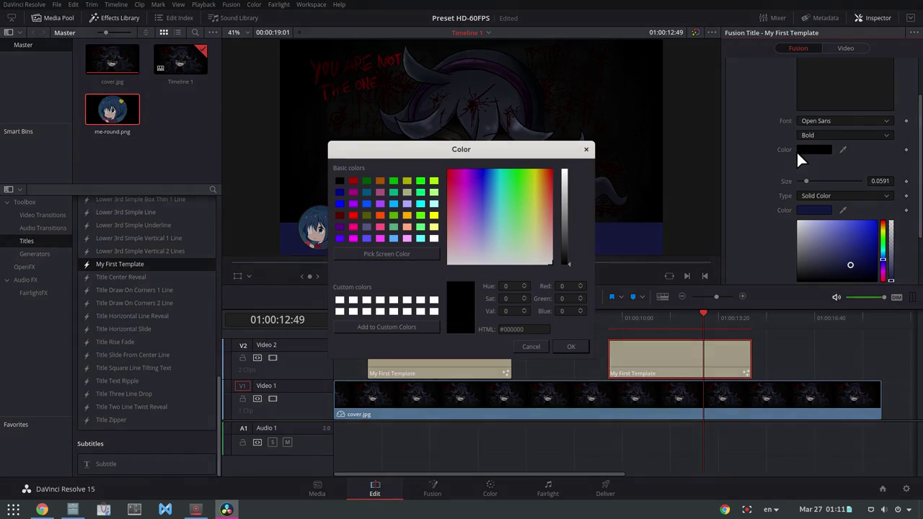
mouse_move(515, 223)
left_mouse_down()
mouse_move(548, 266)
mouse_move(563, 167)
left_mouse_up()
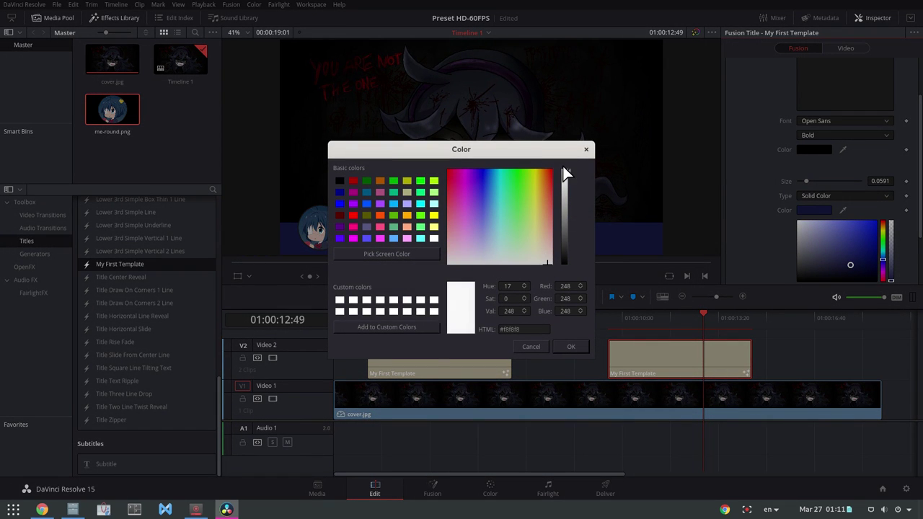
left_click(571, 347)
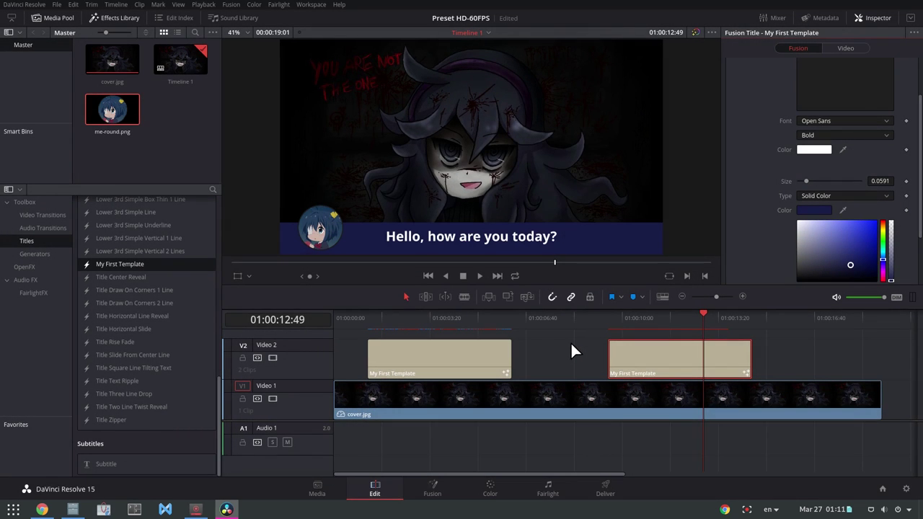
Step: Replace the title text with 'if you watch this, you wioll die alone!!'
scroll(829, 144, "up", 2)
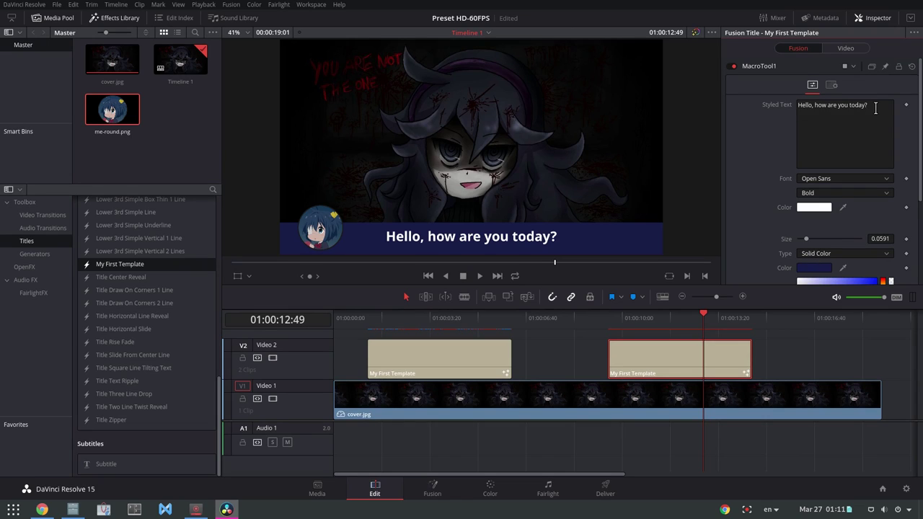
left_click(837, 135)
type("if")
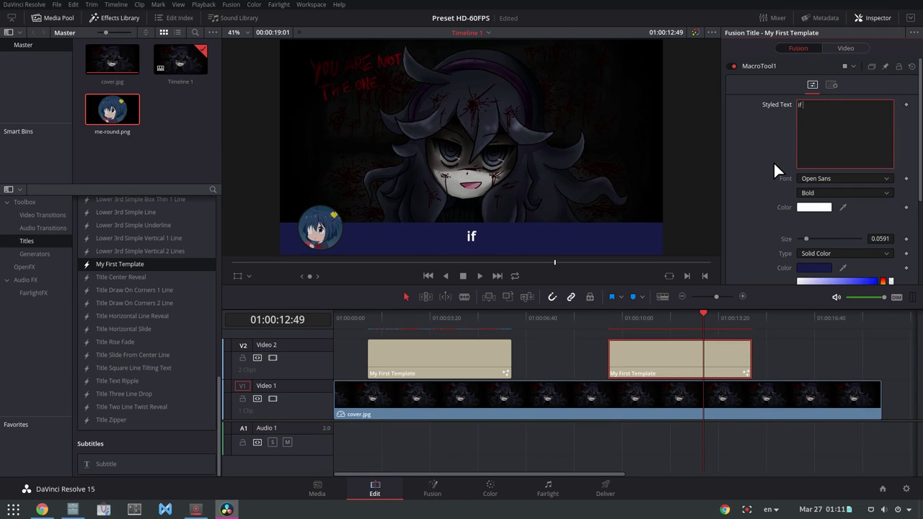
type(" you watch")
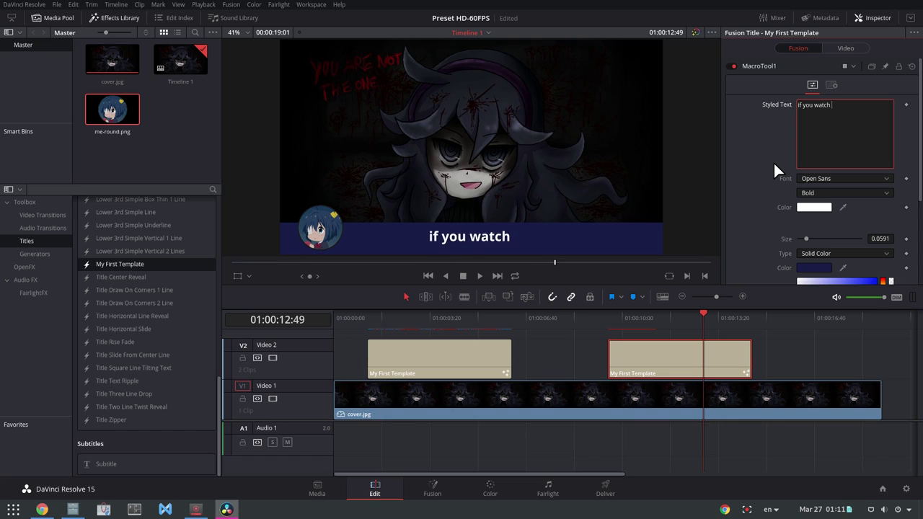
type(" this, you wi")
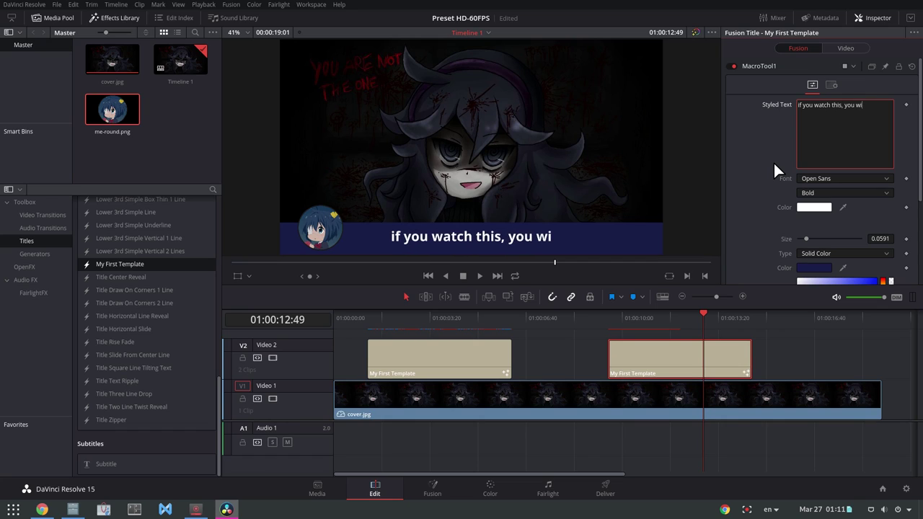
type("oll die alin")
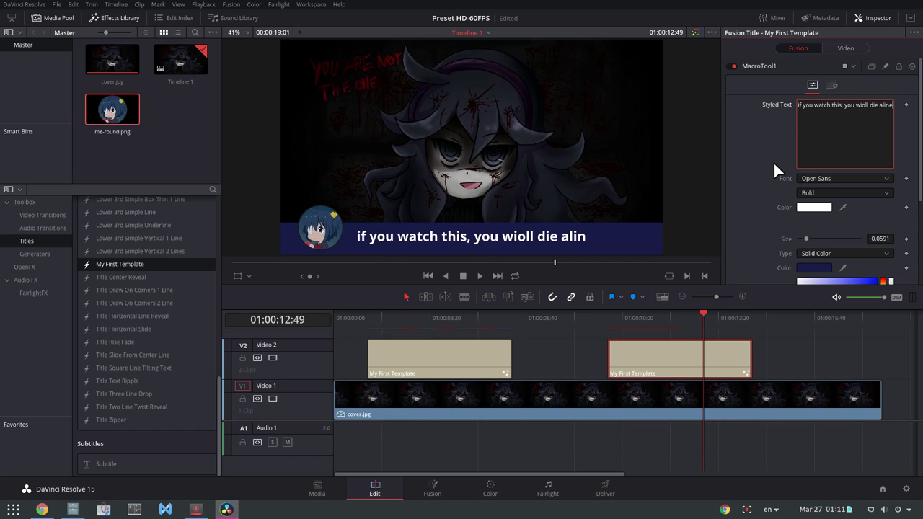
type("e")
key("BackSpace")
key("BackSpace")
key("BackSpace")
type("one")
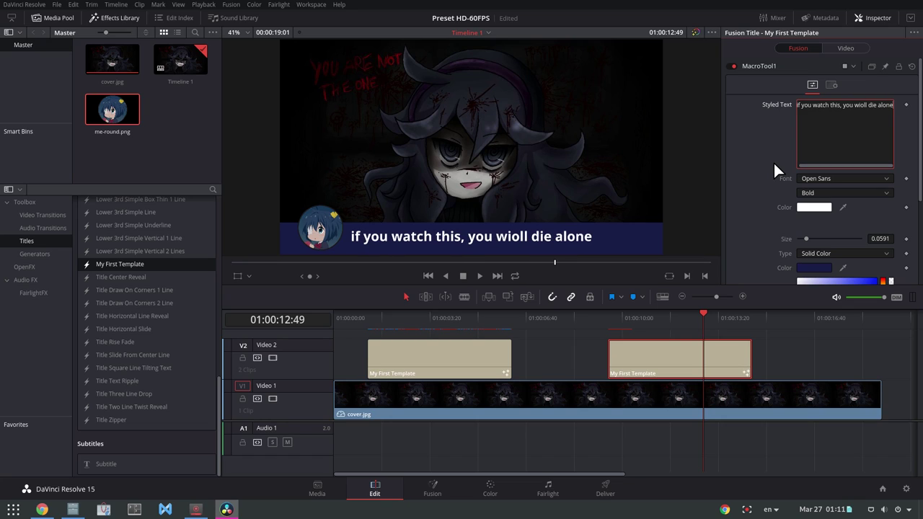
type("!!")
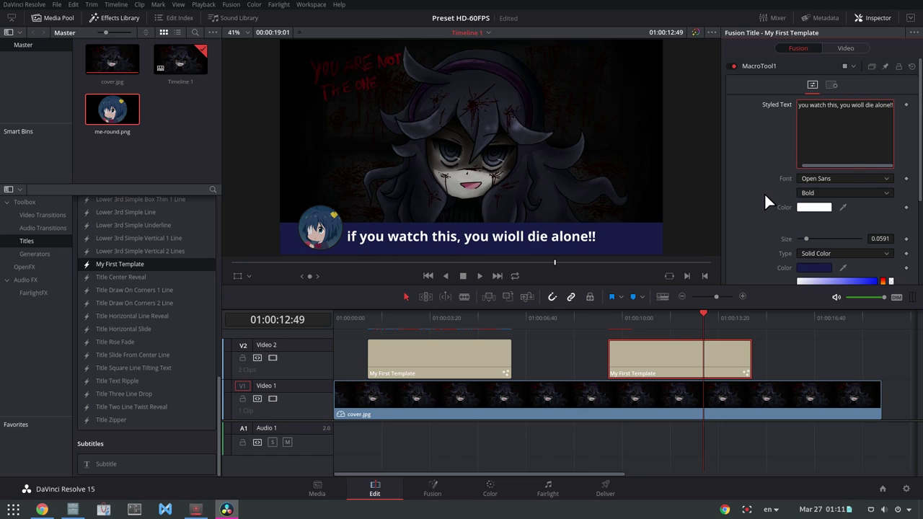
Step: Shrink the text size to 0.0472 and return the playhead to the timeline start
scroll(765, 192, "down", 3)
scroll(764, 193, "down", 1)
scroll(765, 193, "down", 1)
scroll(770, 190, "up", 4)
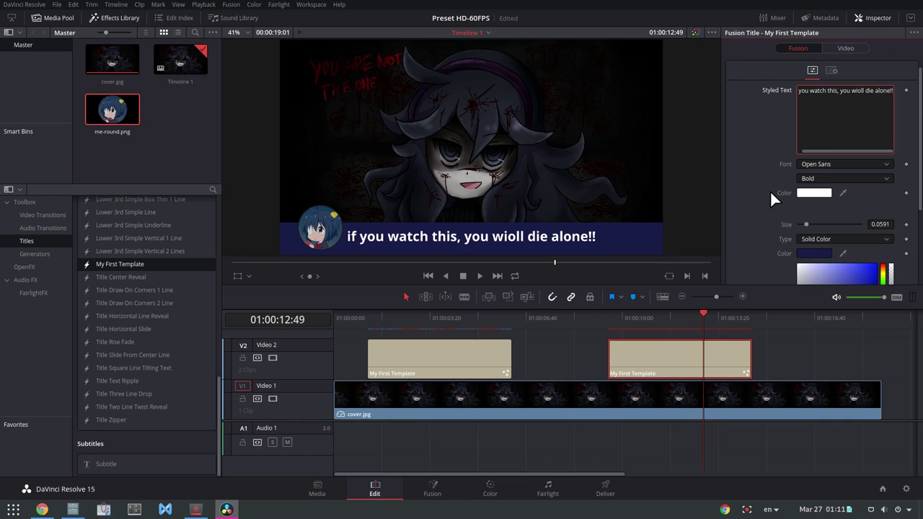
left_click_drag(807, 224, 806, 225)
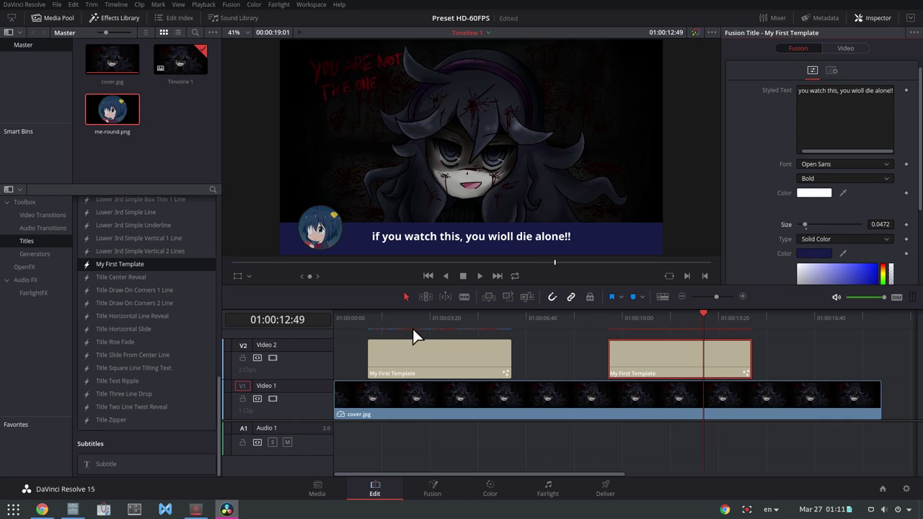
left_click(354, 318)
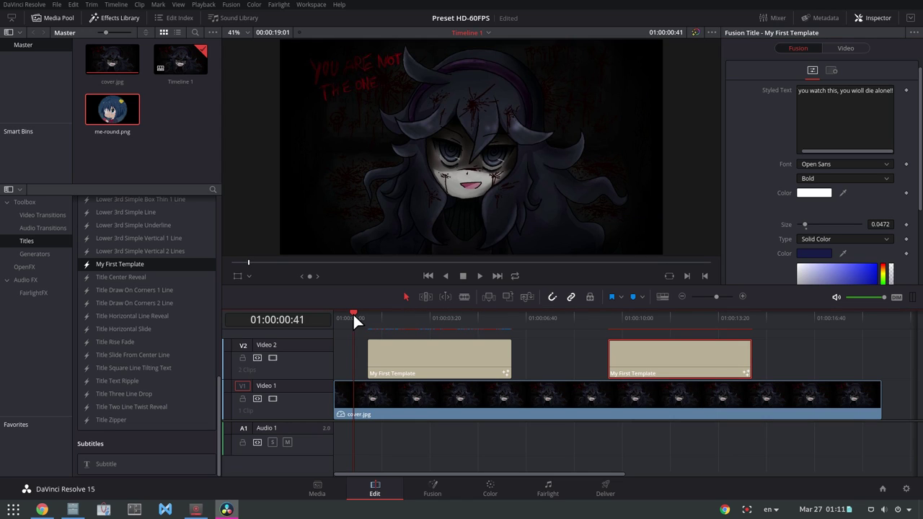
key("ctrl+f")
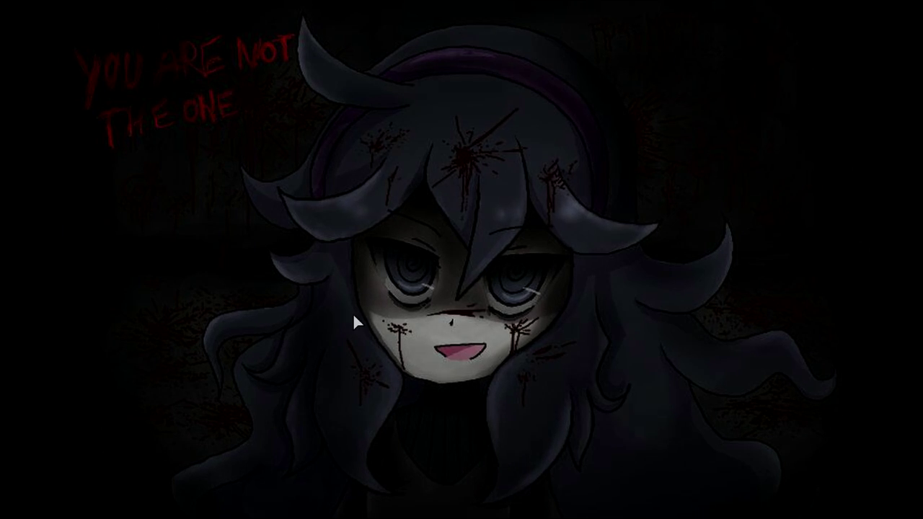
key("Escape")
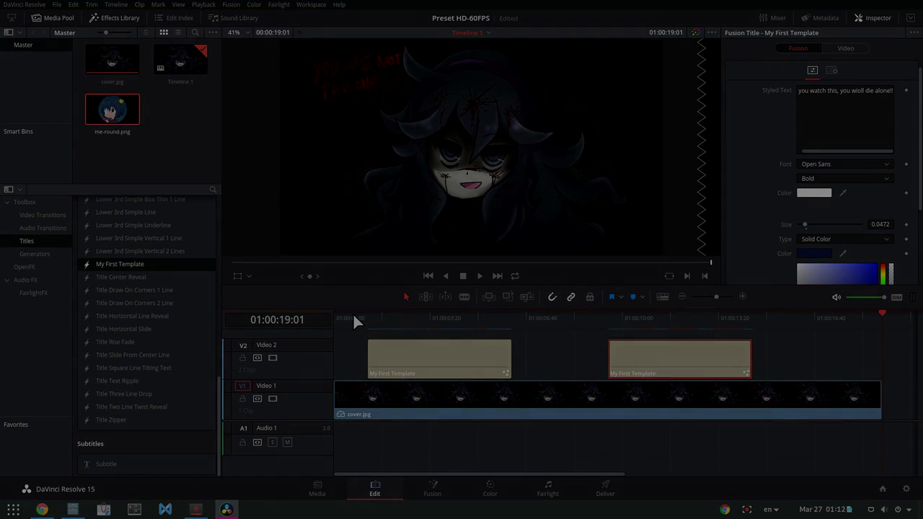